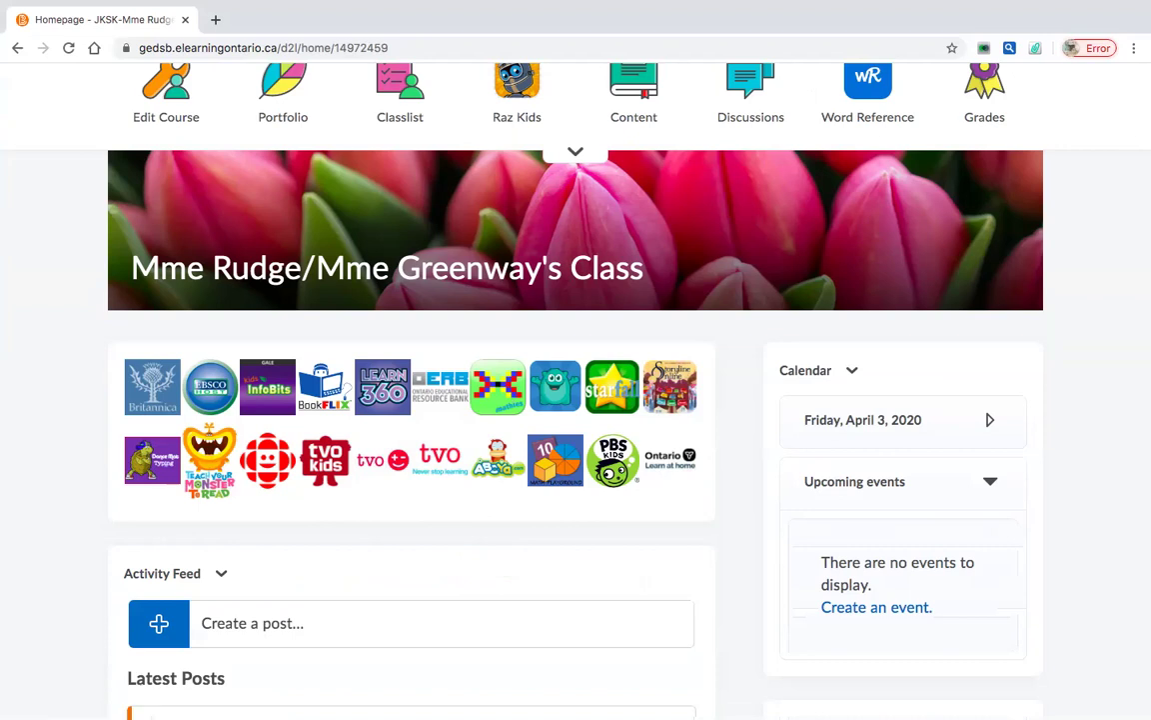
Open the widget management page from the course administration and look through the custom widget list.
{"action": "scroll", "coordinate": [576, 400], "scroll_direction": "up", "scroll_amount": 3}
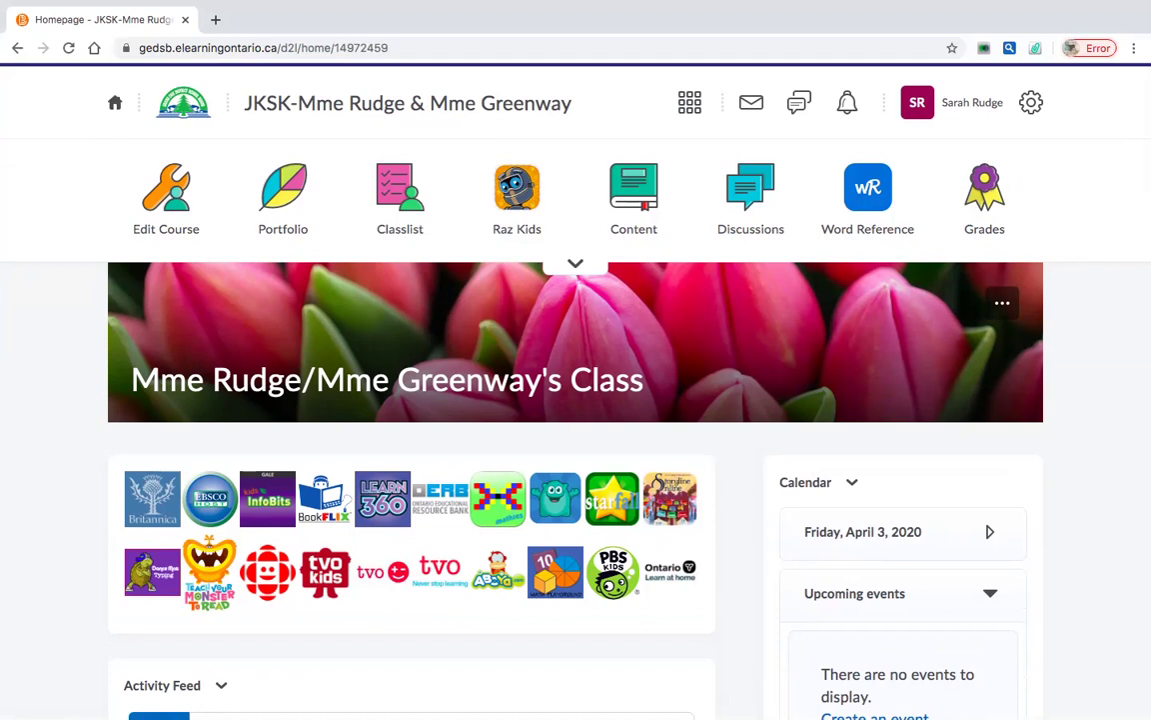
{"action": "left_click", "coordinate": [166, 195]}
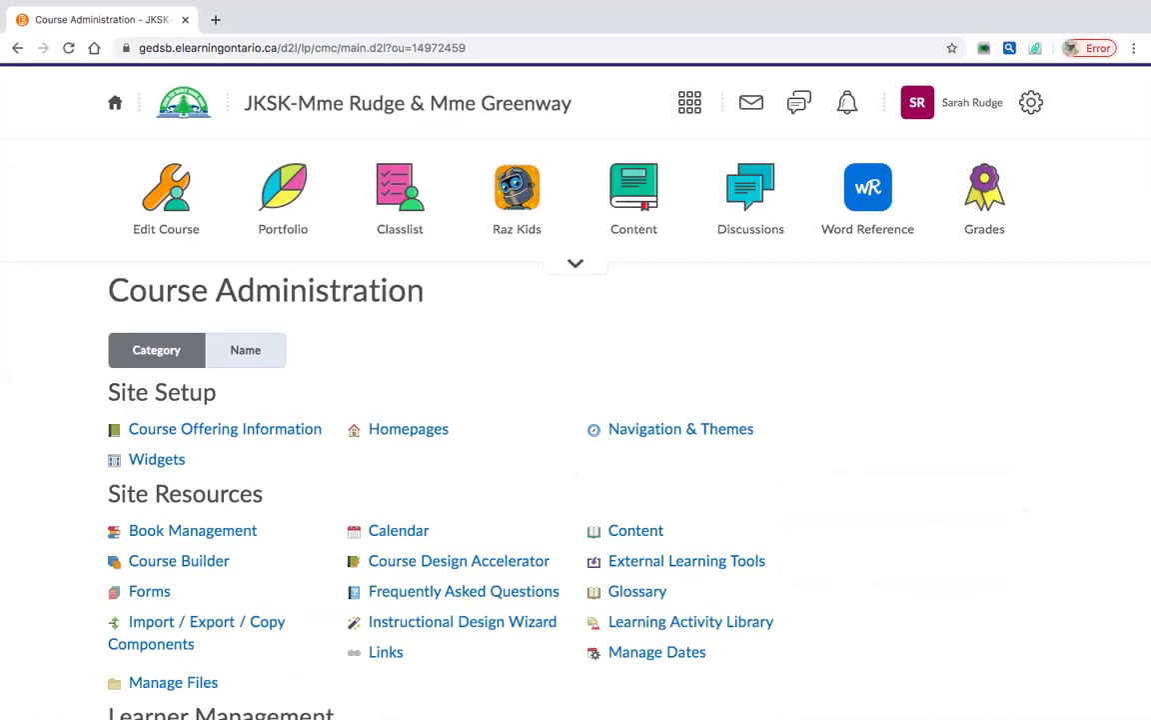
{"action": "left_click", "coordinate": [157, 459]}
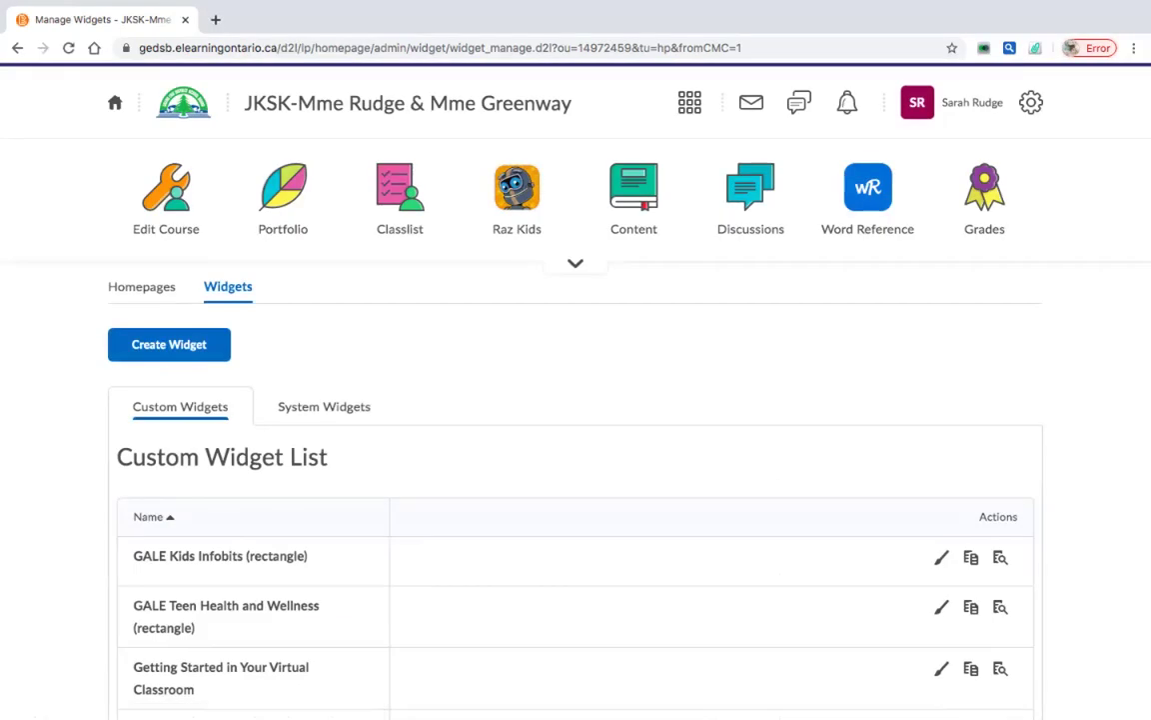
{"action": "scroll", "coordinate": [576, 400], "scroll_direction": "down", "scroll_amount": 3}
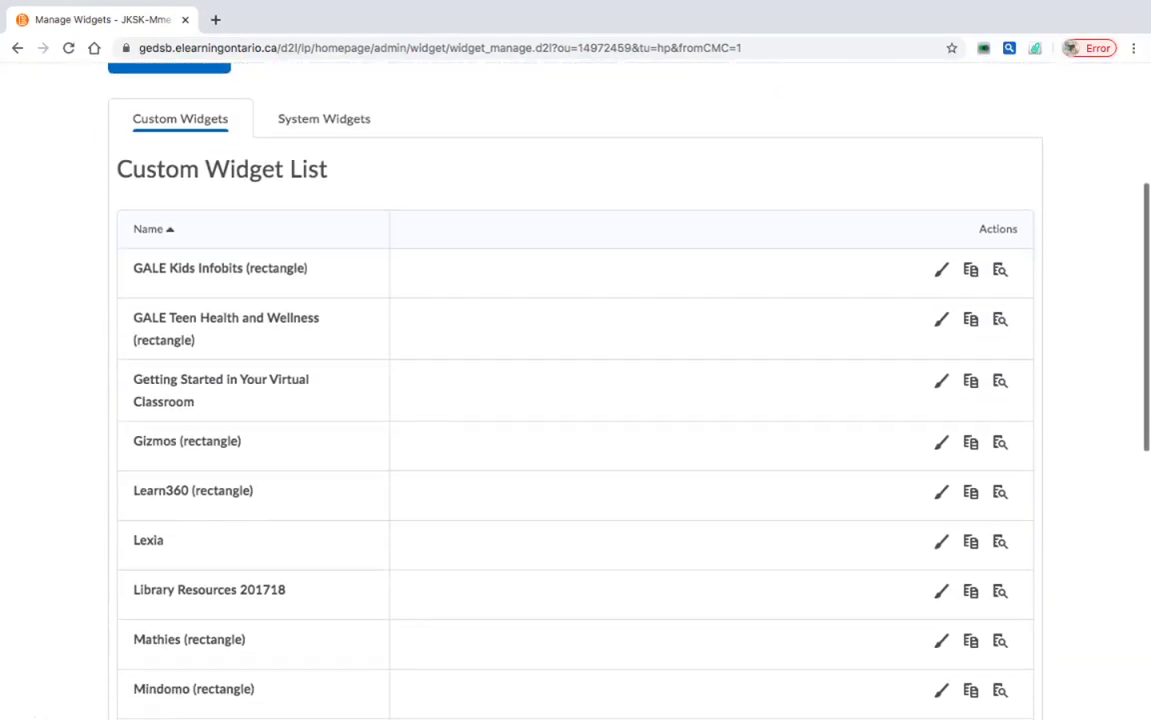
{"action": "scroll", "coordinate": [575, 400], "scroll_direction": "down", "scroll_amount": 2}
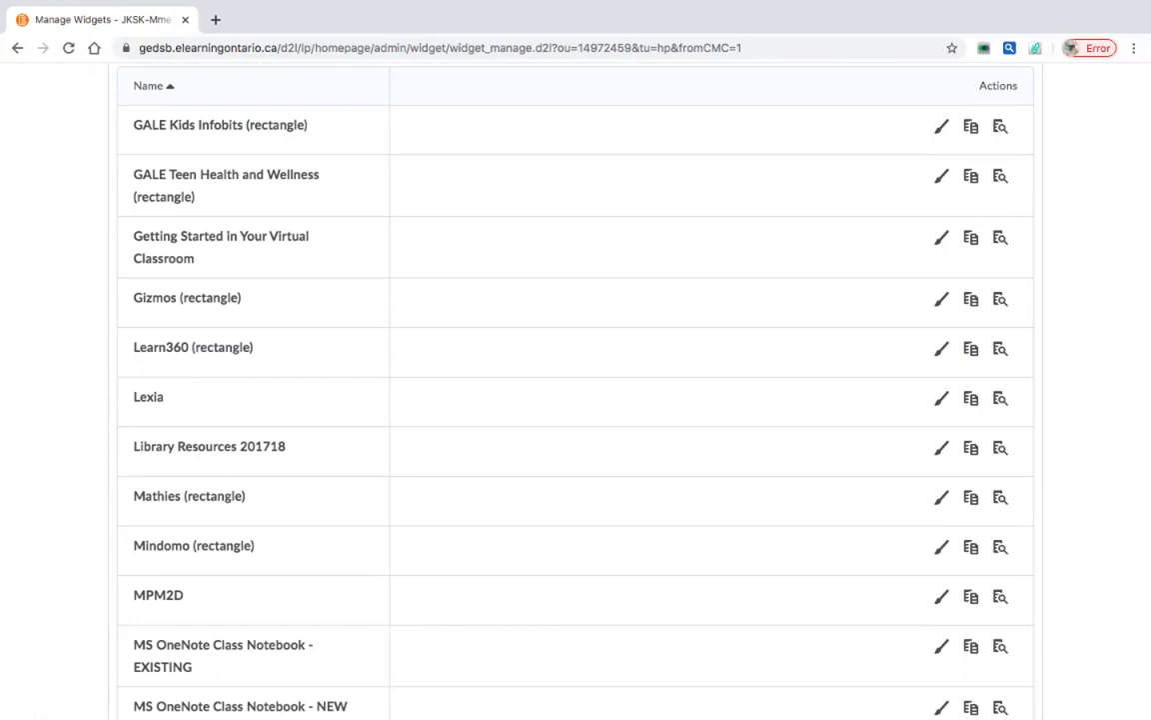
{"action": "scroll", "coordinate": [575, 400], "scroll_direction": "up", "scroll_amount": 5}
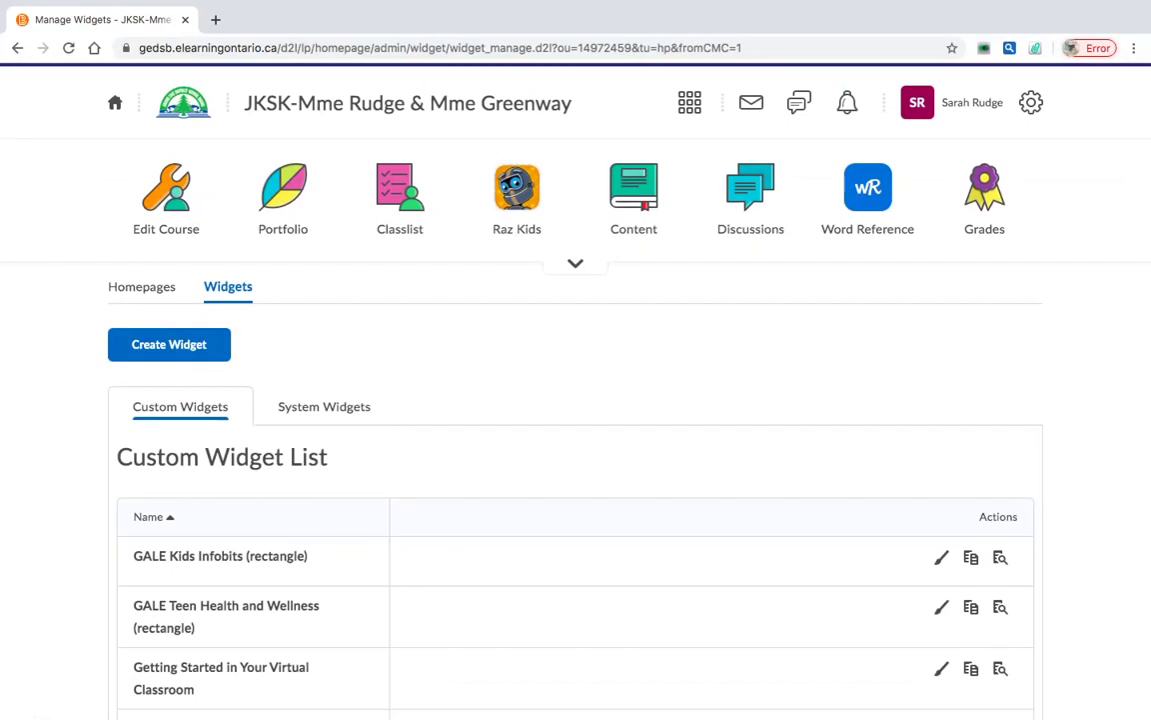
Create a new custom widget with the name LEXIA and leave its description empty.
{"action": "left_click", "coordinate": [169, 344]}
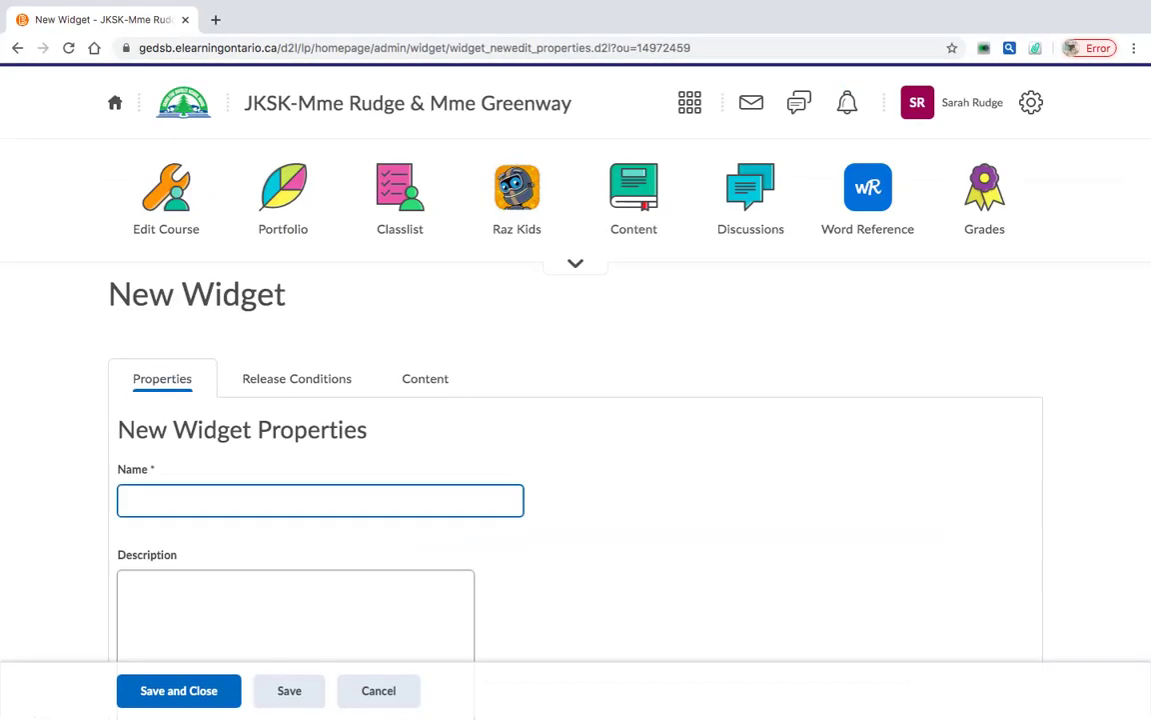
{"action": "type", "text": "LEXIA"}
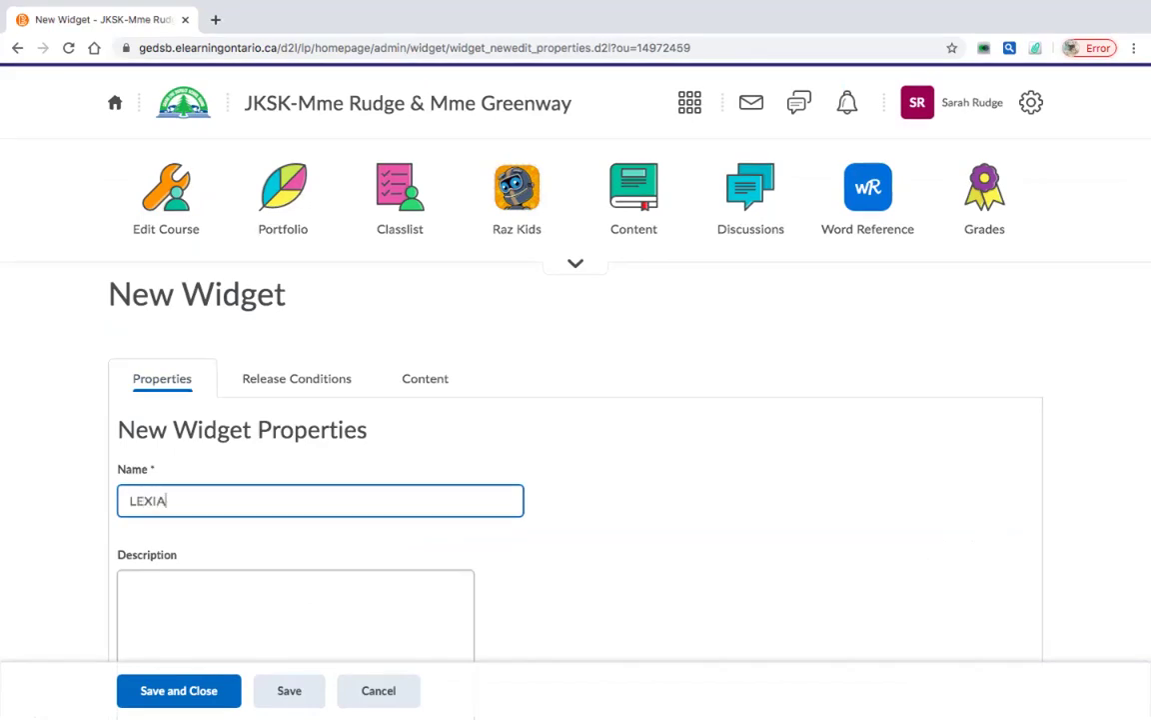
{"action": "scroll", "coordinate": [576, 390], "scroll_direction": "down", "scroll_amount": 2}
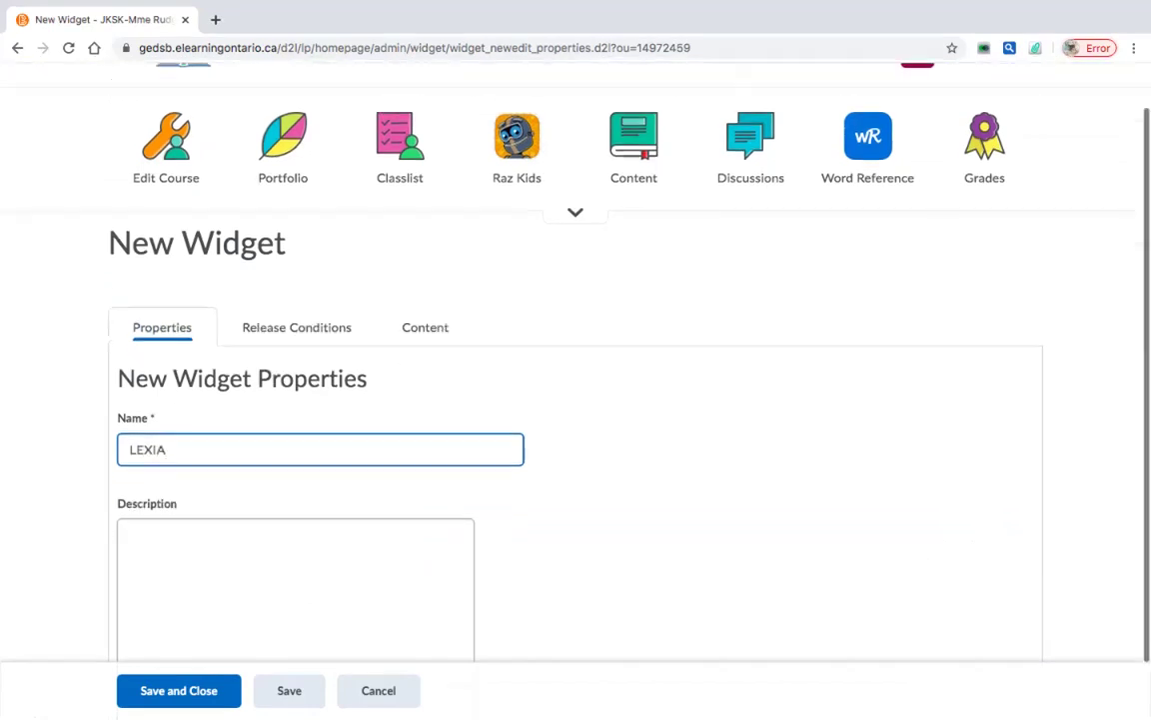
{"action": "key", "text": "Tab"}
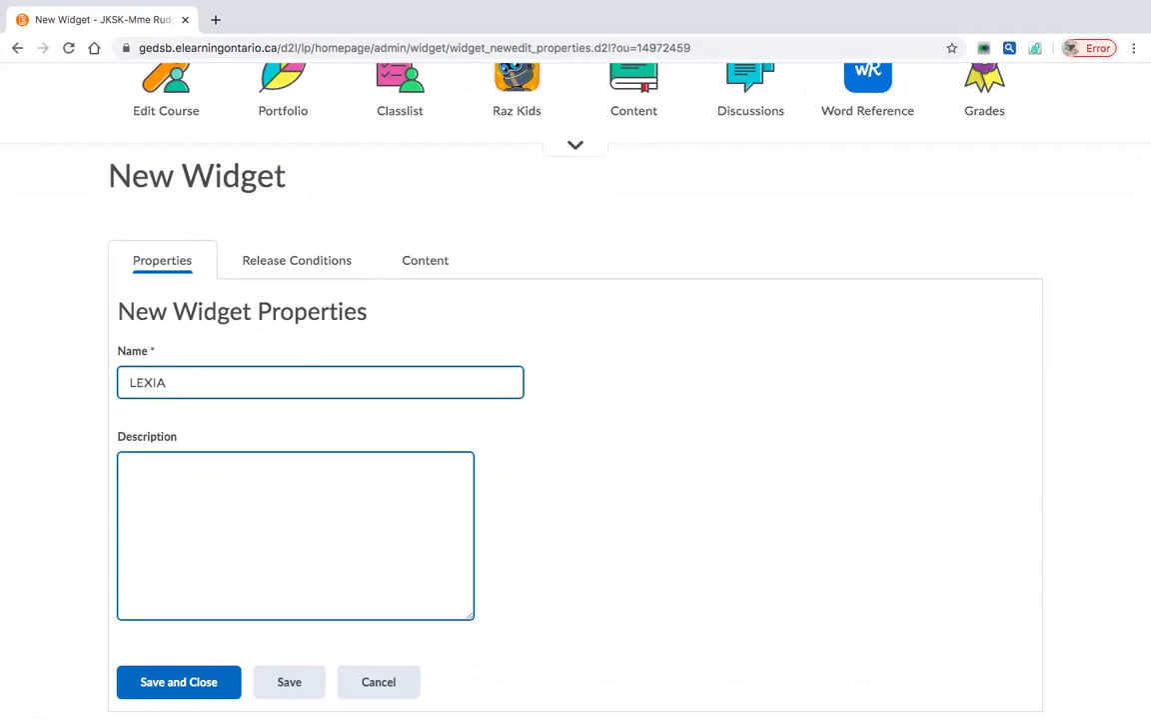
Add the lexia image from the computer's Desktop folder to the LEXIA widget's content.
{"action": "left_click", "coordinate": [425, 259]}
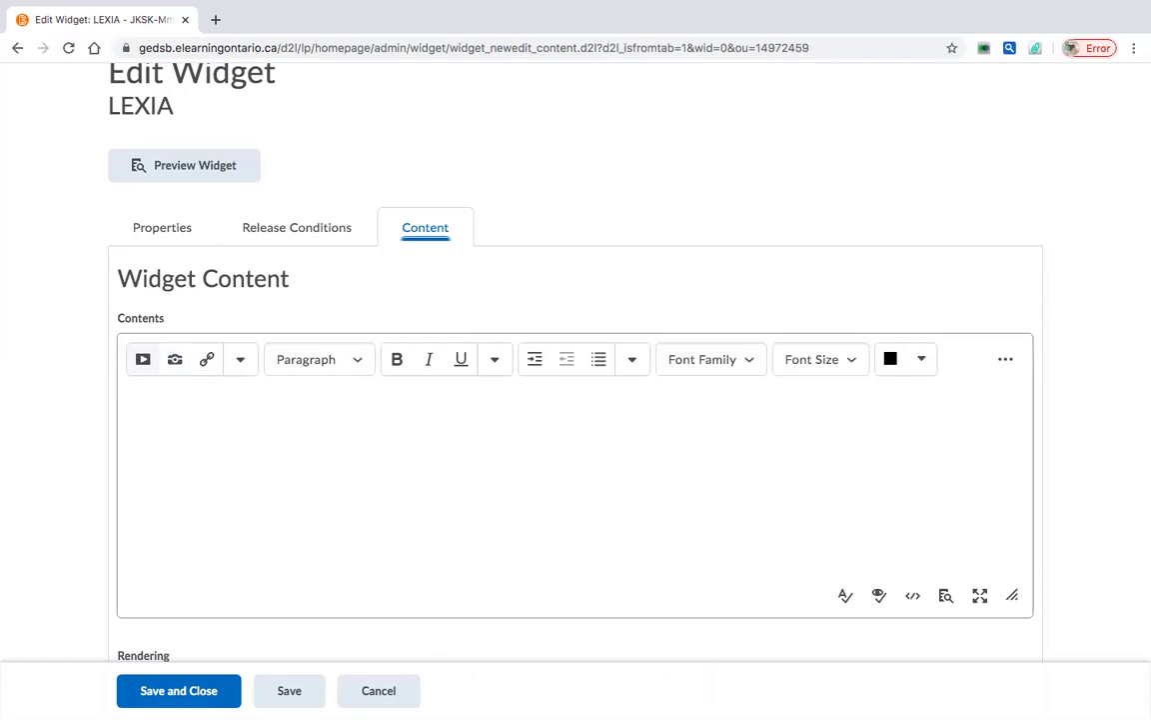
{"action": "left_click", "coordinate": [174, 359]}
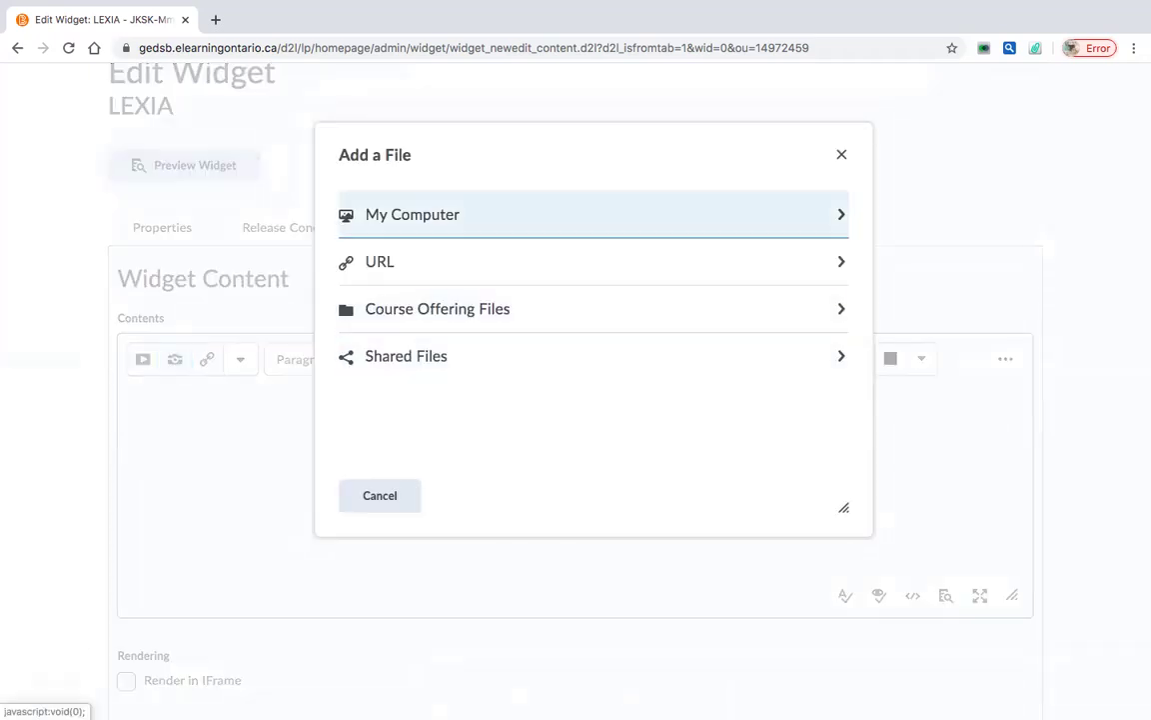
{"action": "key", "text": "Return"}
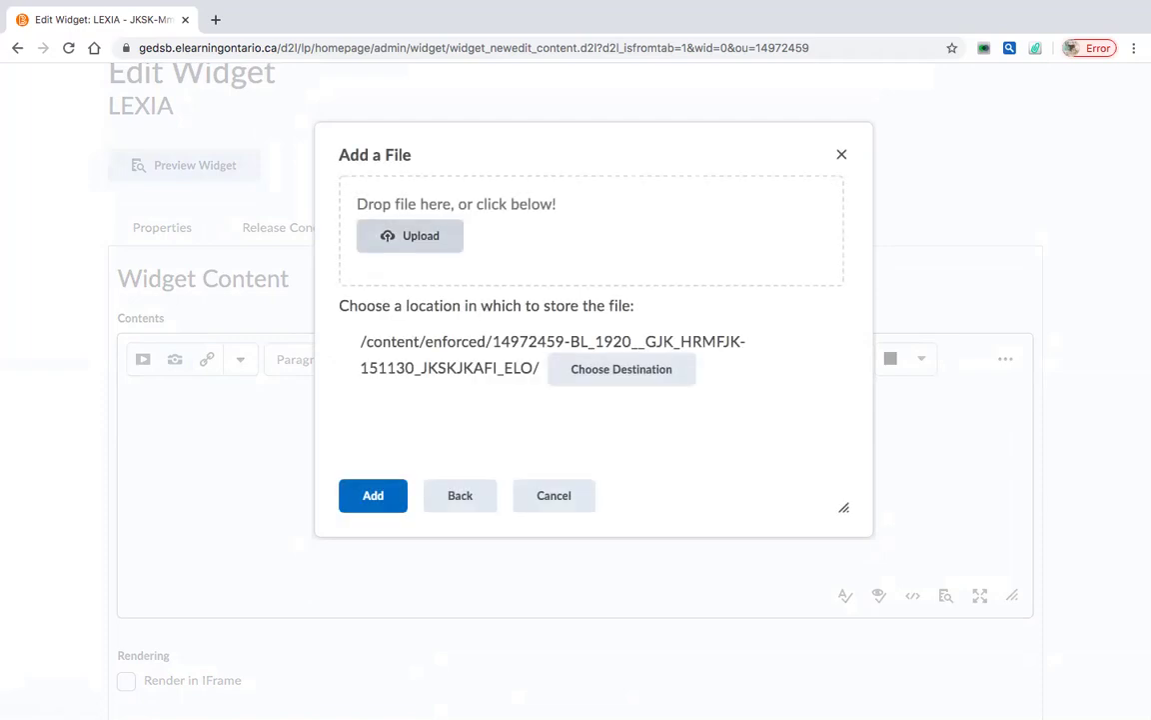
{"action": "key", "text": "Tab"}
{"action": "key", "text": "Return"}
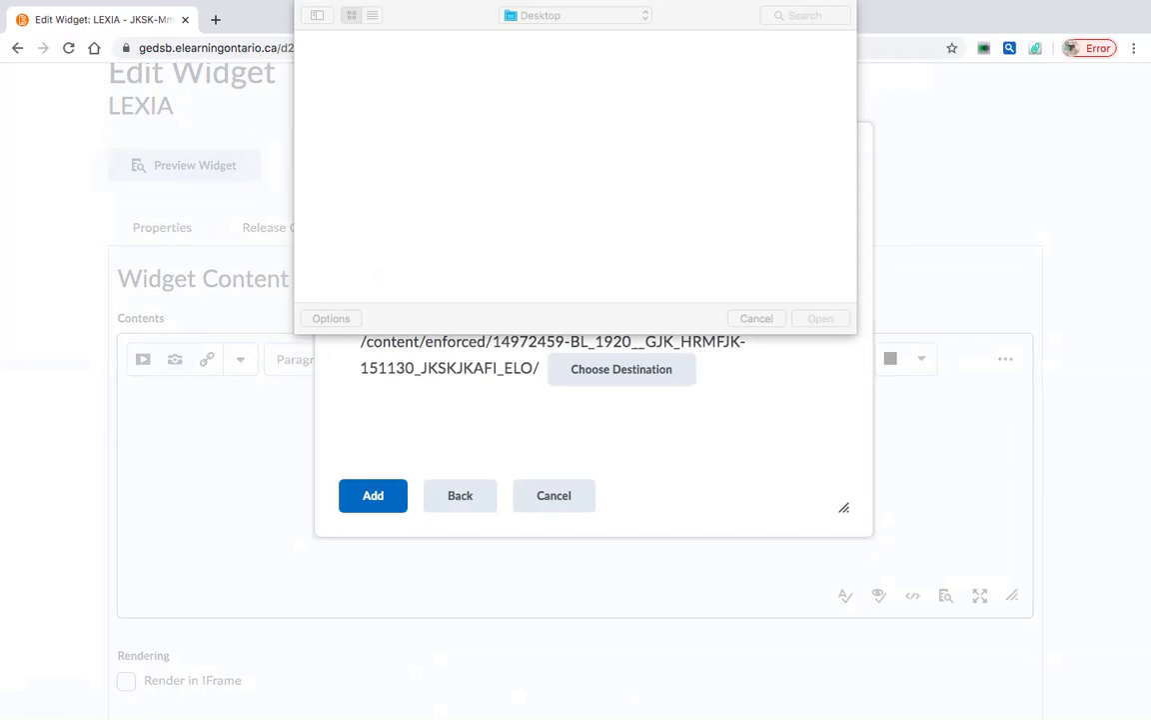
{"action": "scroll", "coordinate": [574, 160], "scroll_direction": "down", "scroll_amount": 3}
{"action": "scroll", "coordinate": [574, 160], "scroll_direction": "down", "scroll_amount": 5}
{"action": "left_click", "coordinate": [796, 130]}
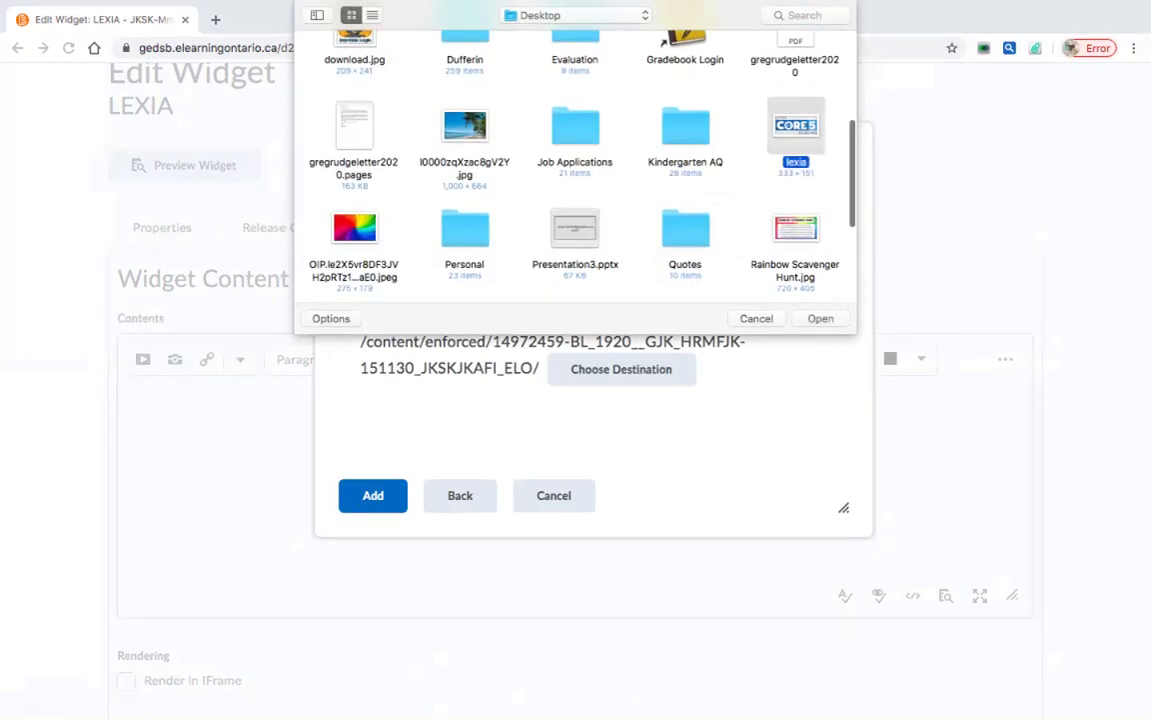
{"action": "key", "text": "Return"}
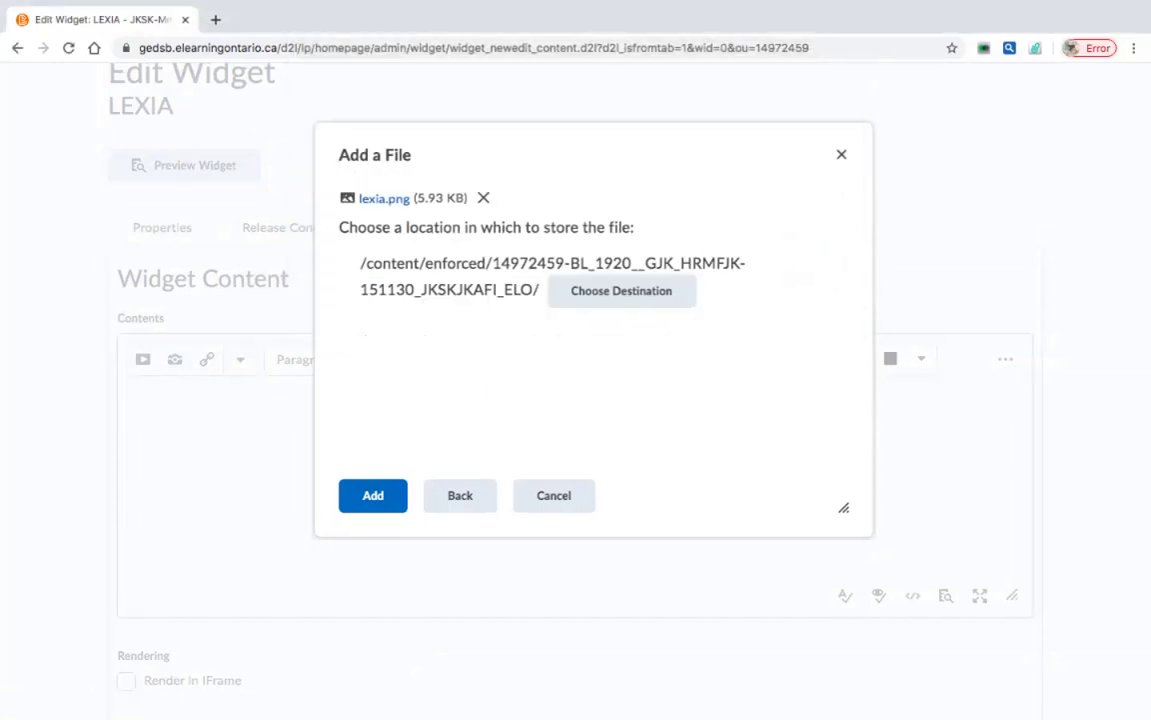
{"action": "key", "text": "Return"}
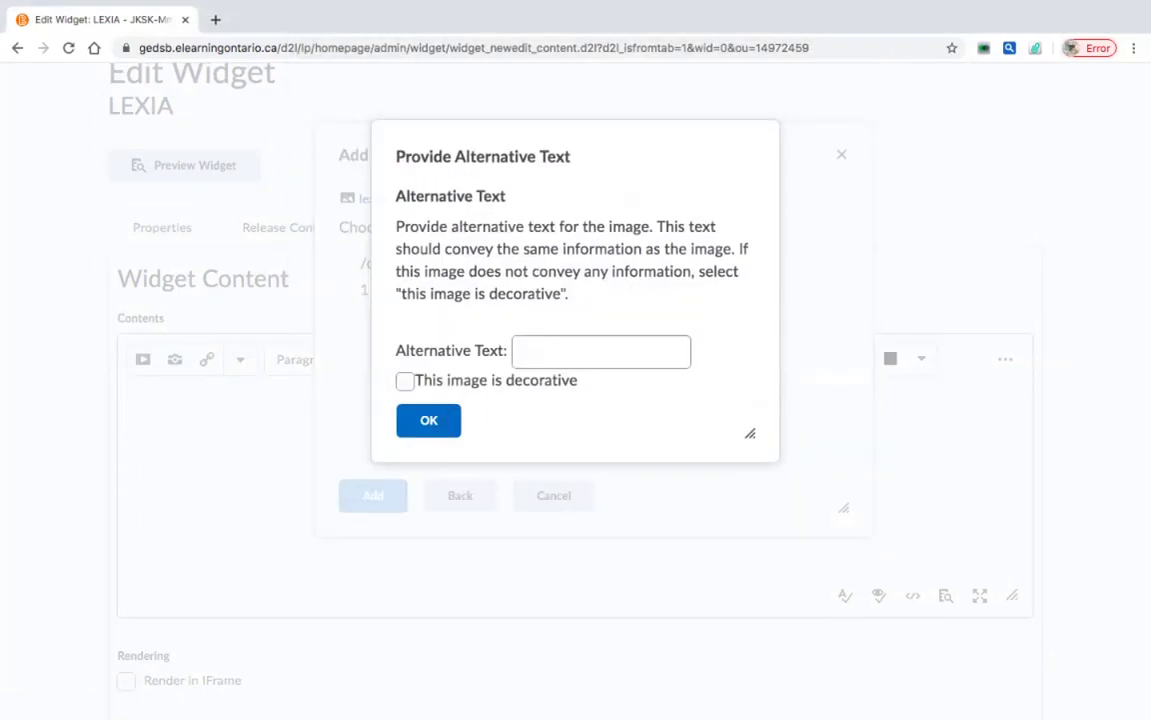
Mark the image as decorative and overwrite the existing lexia.png file with the uploaded one.
{"action": "left_click", "coordinate": [601, 352]}
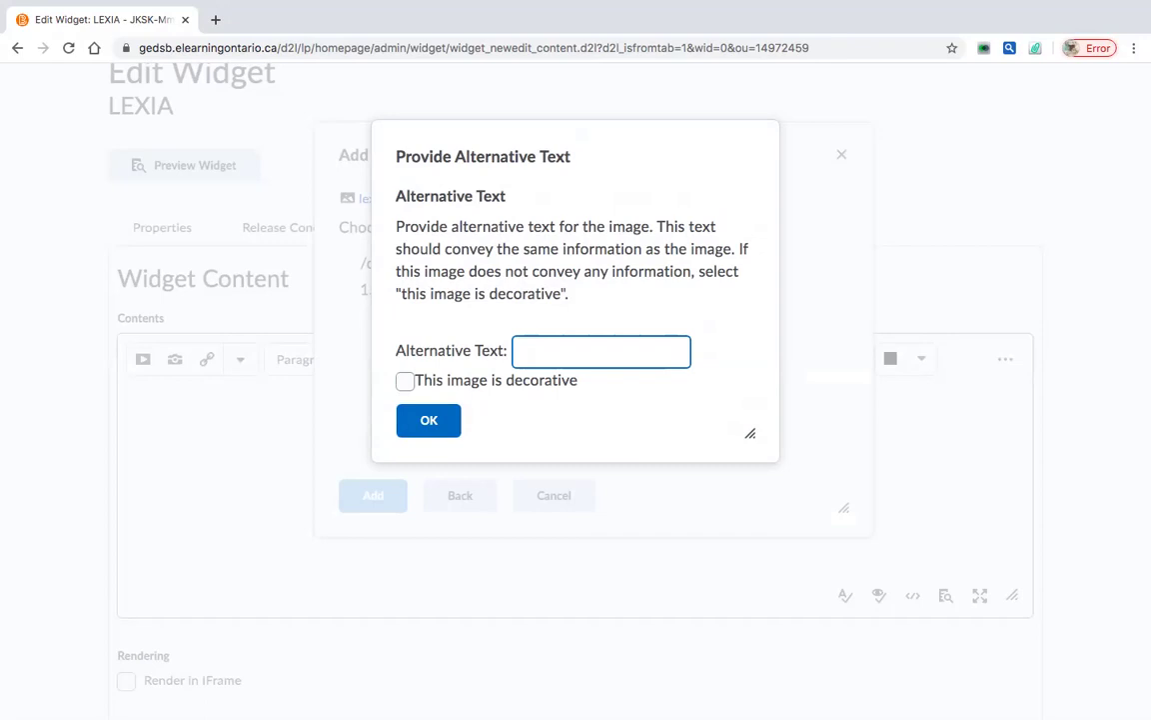
{"action": "key", "text": "Tab"}
{"action": "key", "text": "space"}
{"action": "key", "text": "Tab"}
{"action": "key", "text": "Return"}
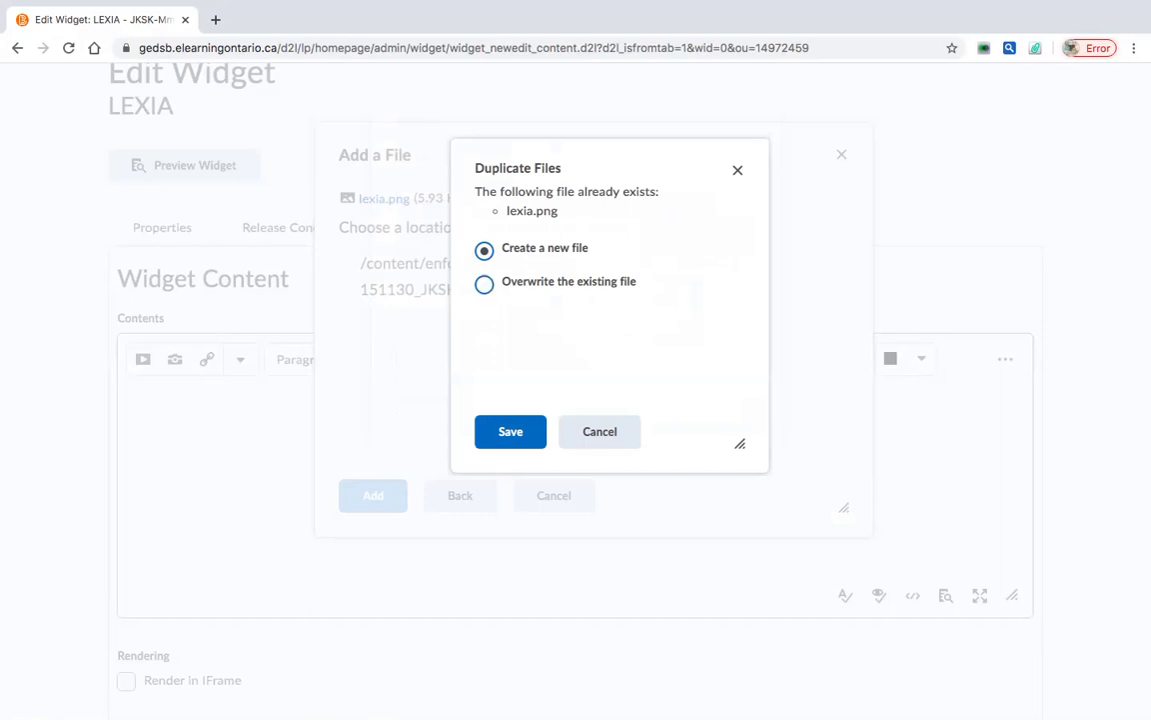
{"action": "left_click", "coordinate": [484, 284]}
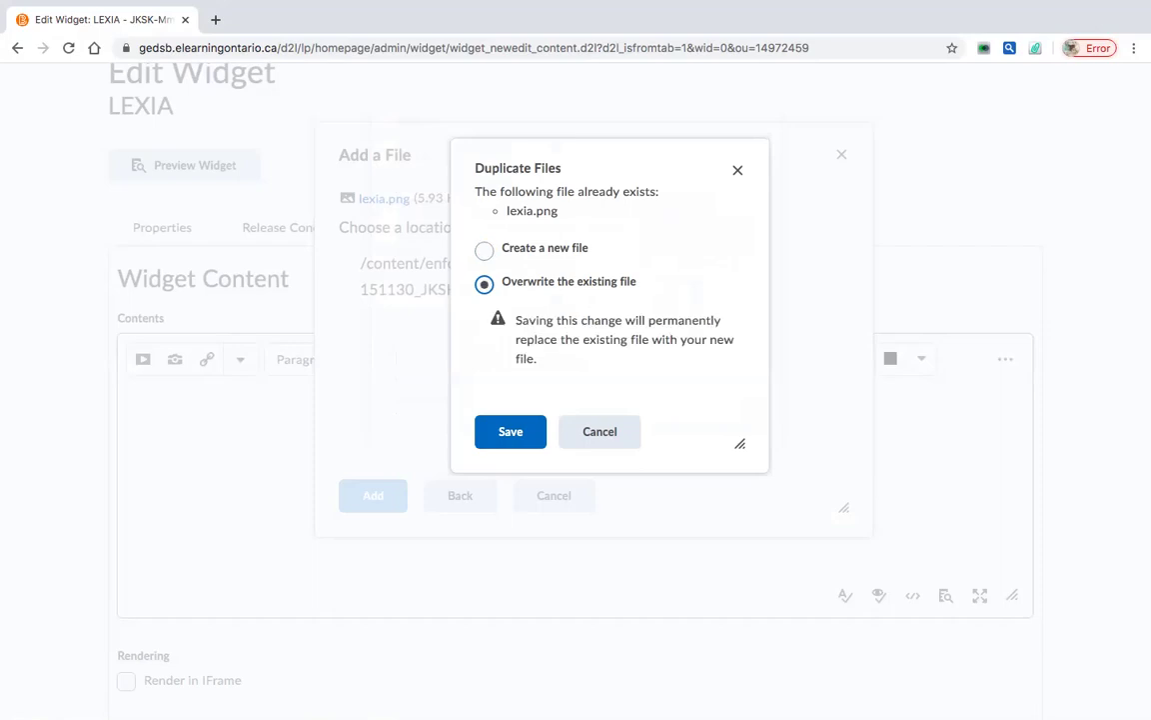
{"action": "left_click", "coordinate": [510, 431]}
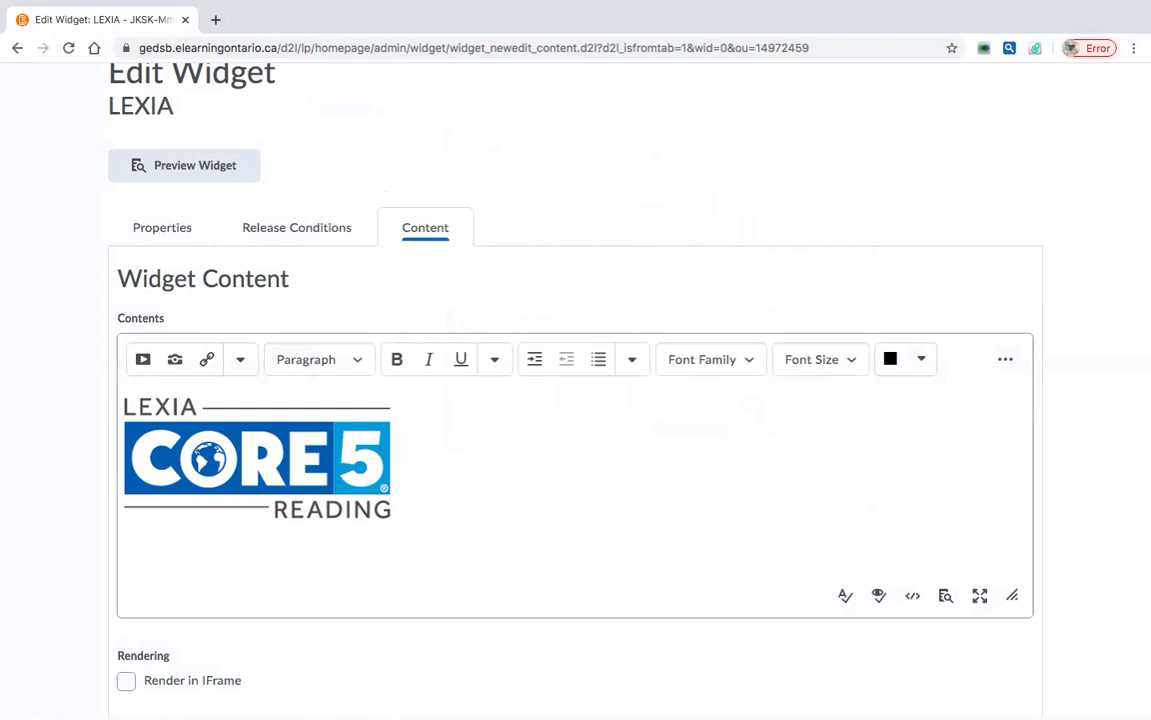
{"action": "key", "text": "Return"}
{"action": "key", "text": "ctrl+a"}
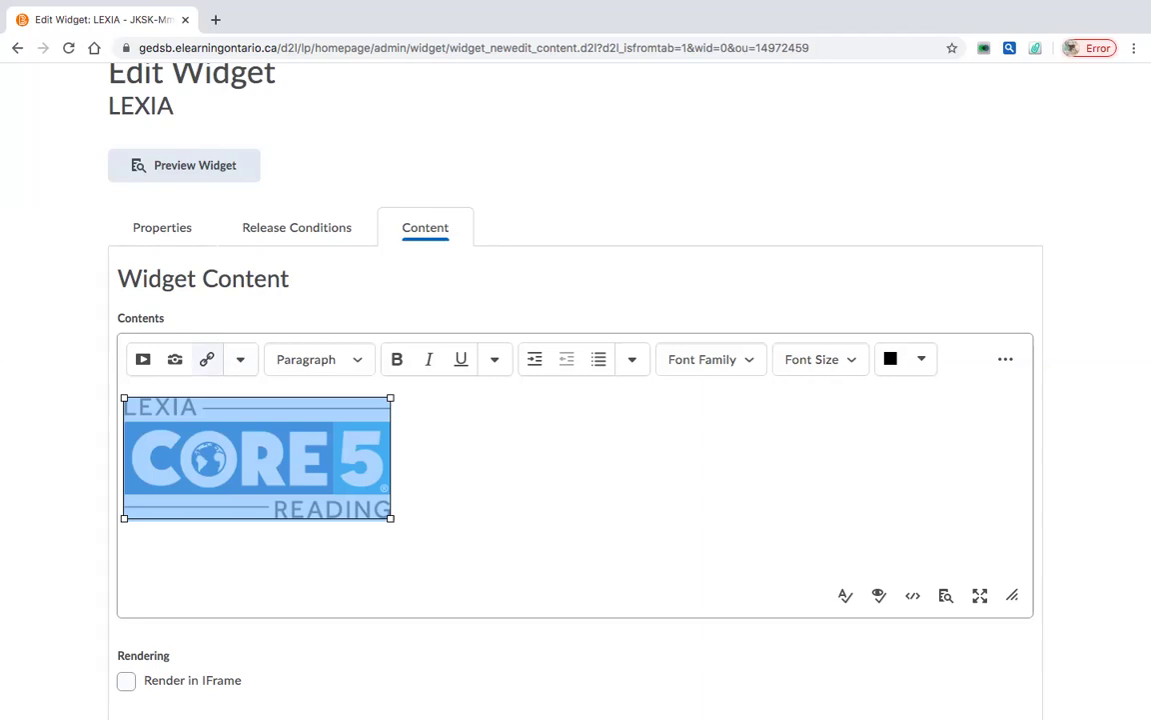
{"action": "left_click", "coordinate": [207, 358]}
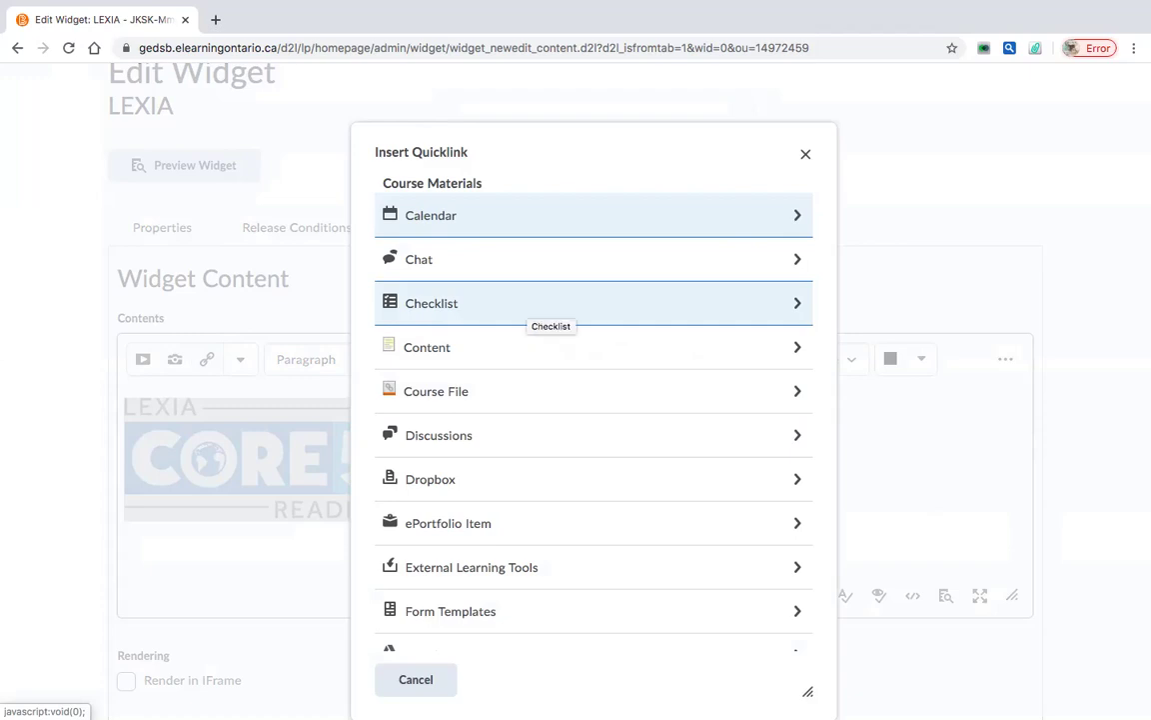
{"action": "scroll", "coordinate": [555, 340], "scroll_direction": "down", "scroll_amount": 2}
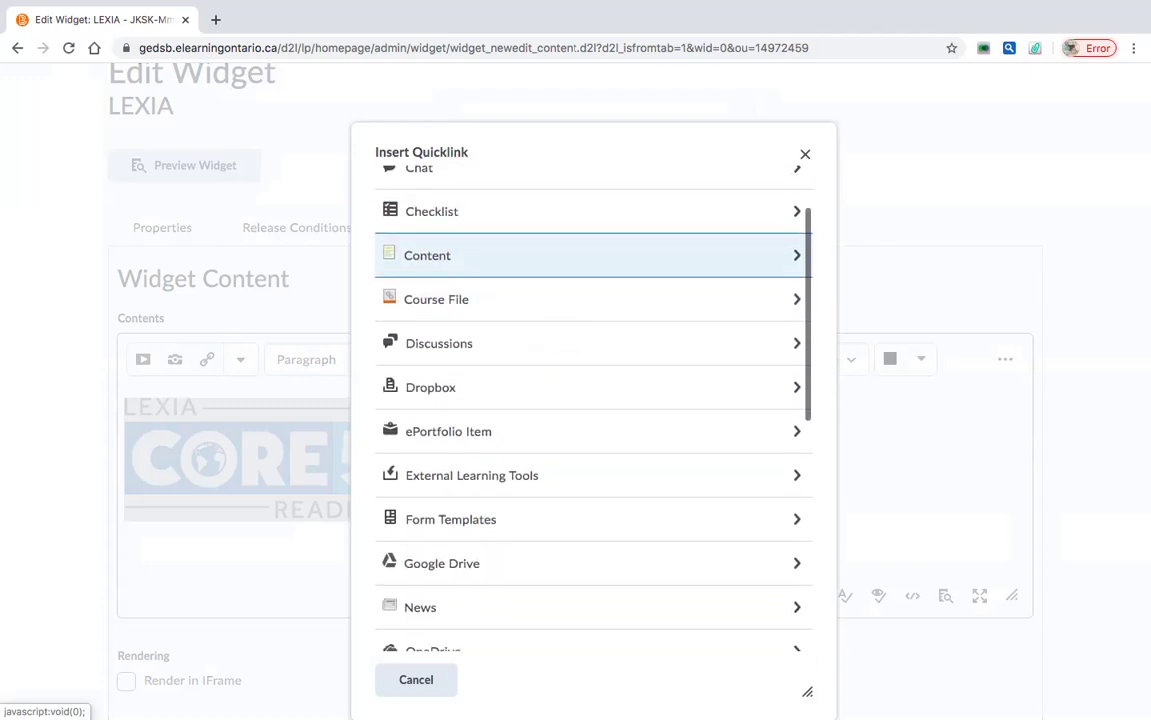
{"action": "scroll", "coordinate": [593, 516], "scroll_direction": "down", "scroll_amount": 5}
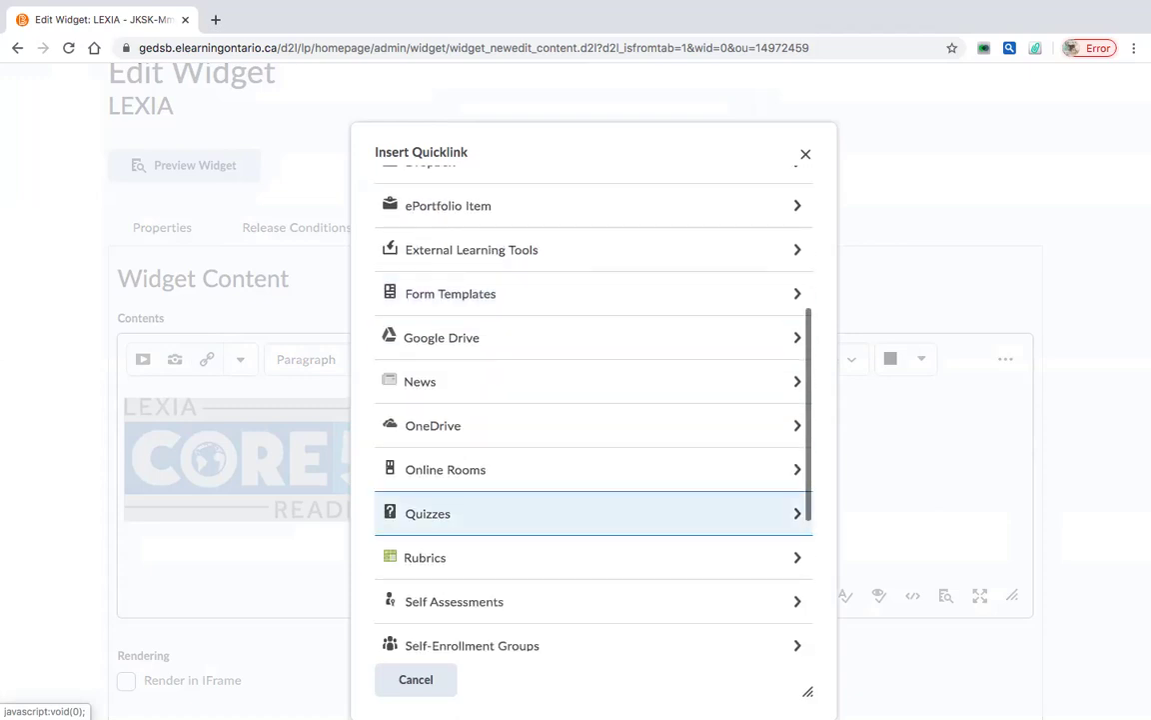
{"action": "scroll", "coordinate": [593, 560], "scroll_direction": "down", "scroll_amount": 3}
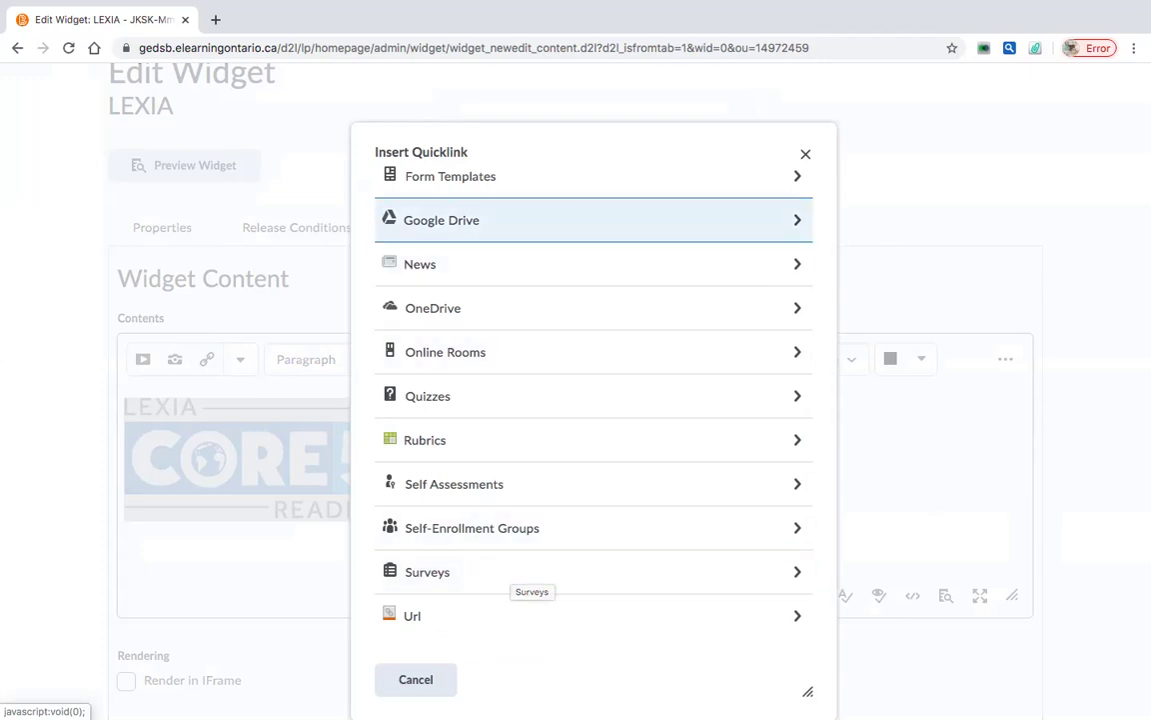
{"action": "scroll", "coordinate": [593, 446], "scroll_direction": "down", "scroll_amount": 4}
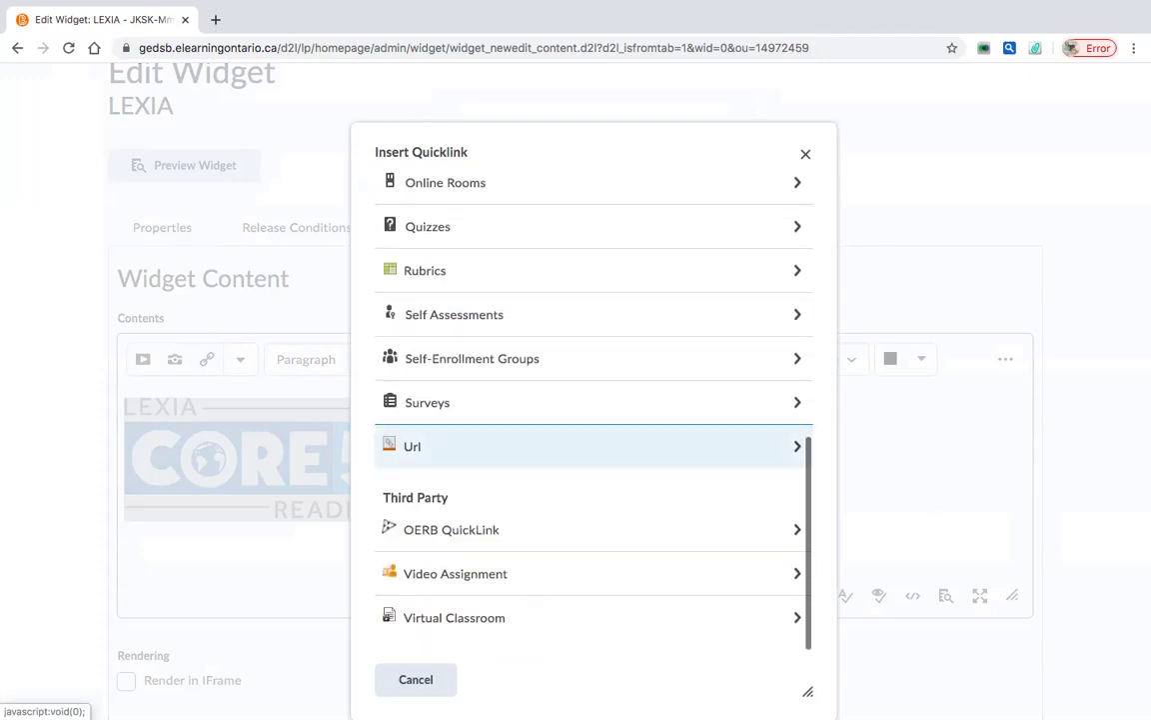
{"action": "left_click", "coordinate": [594, 446]}
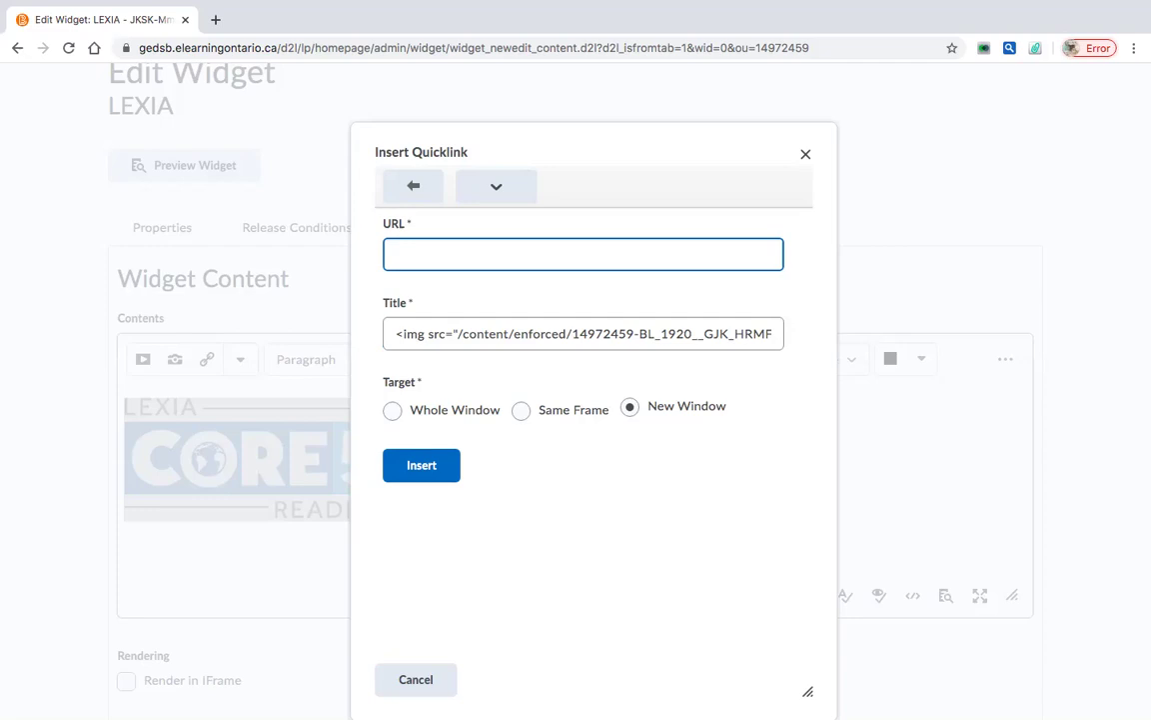
{"action": "key", "text": "Down"}
{"action": "key", "text": "Down"}
{"action": "key", "text": "Down"}
{"action": "key", "text": "Return"}
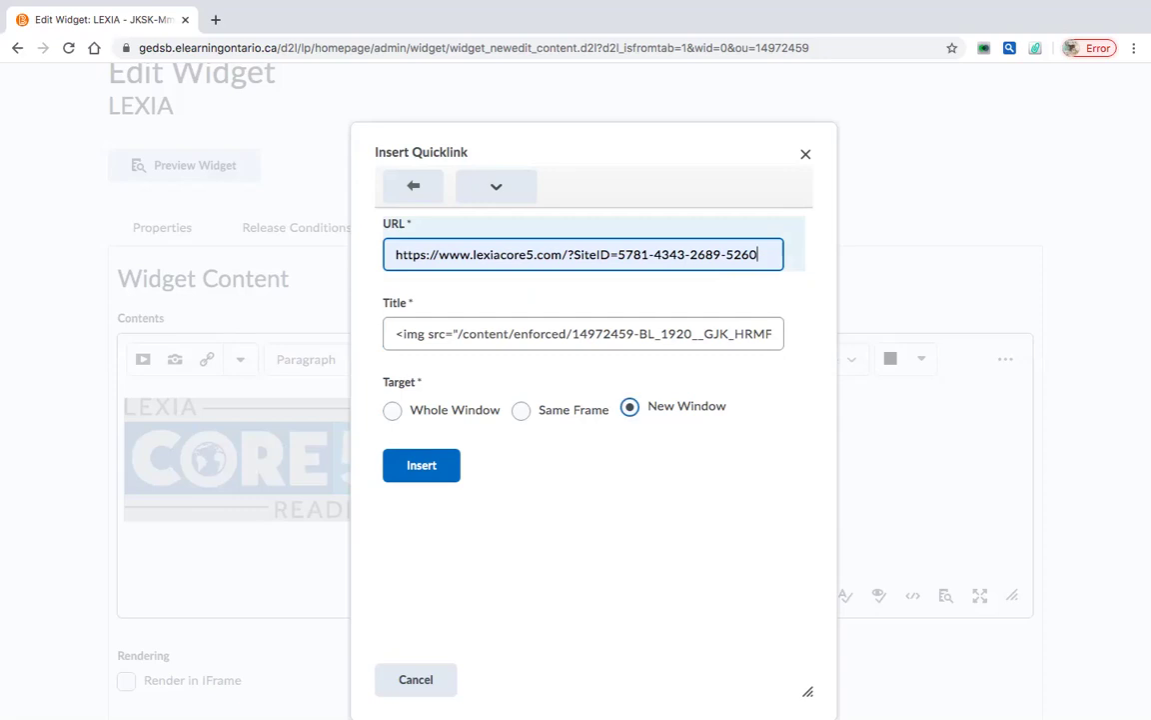
{"action": "left_click", "coordinate": [421, 464]}
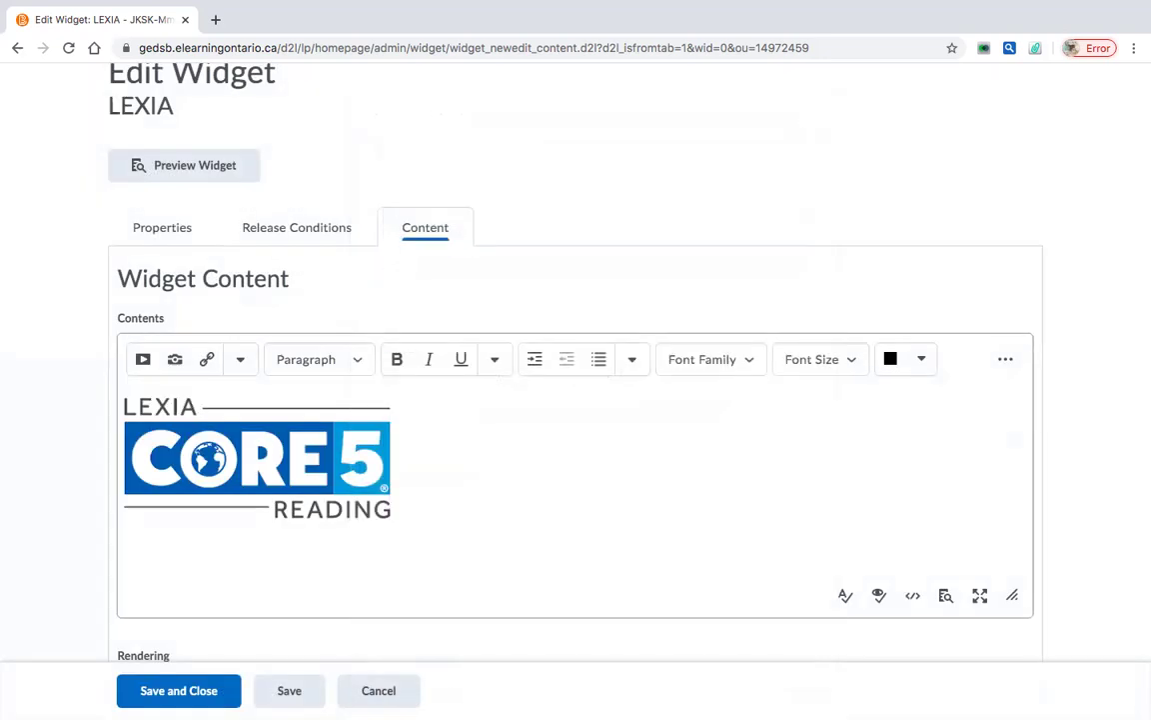
Preview the LEXIA widget to check its linked image, and close the preview.
{"action": "scroll", "coordinate": [576, 400], "scroll_direction": "up", "scroll_amount": 1}
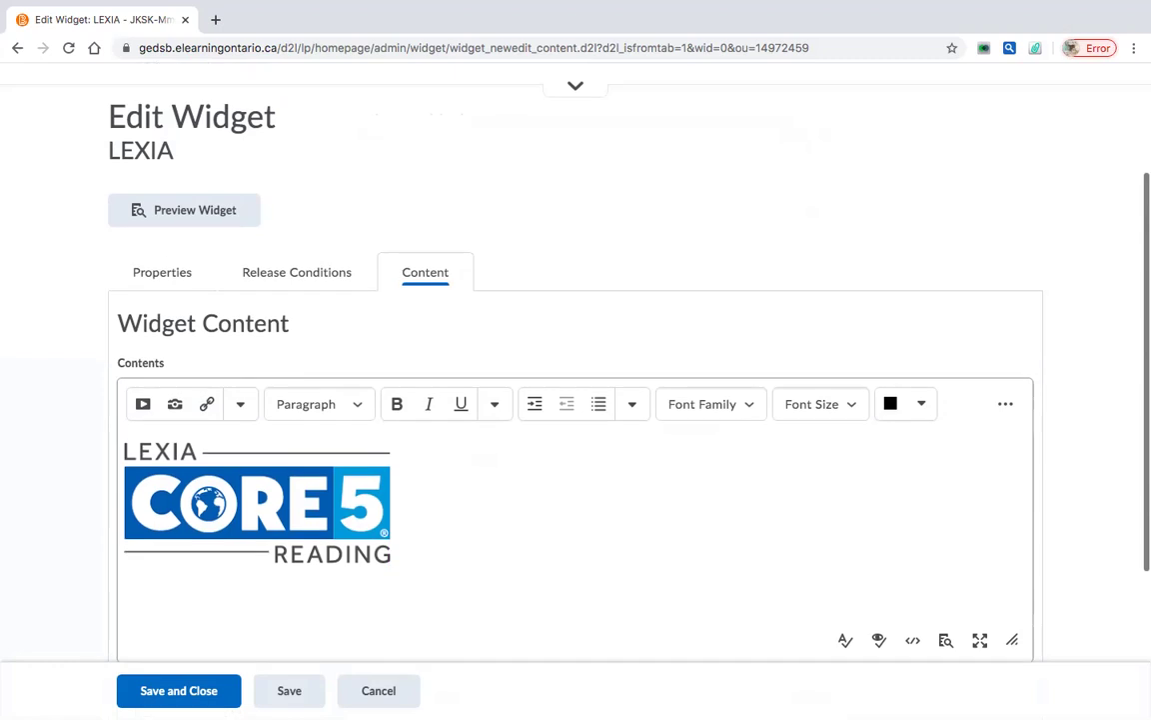
{"action": "left_click", "coordinate": [186, 210]}
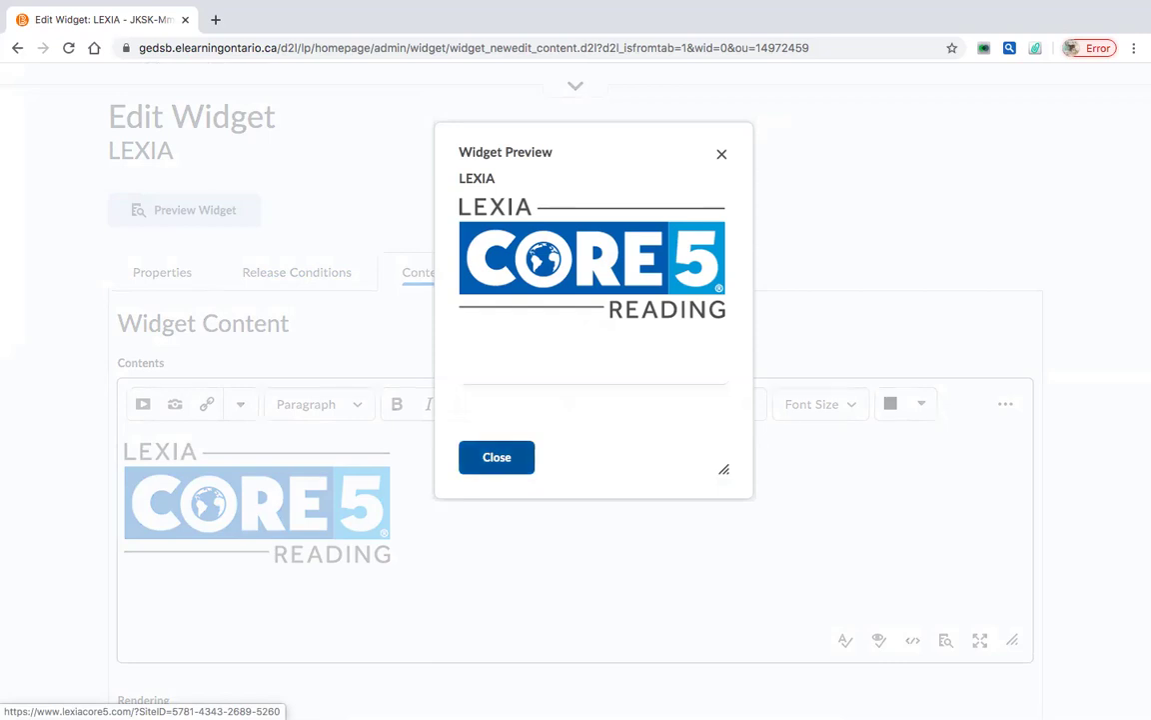
{"action": "left_click", "coordinate": [497, 457]}
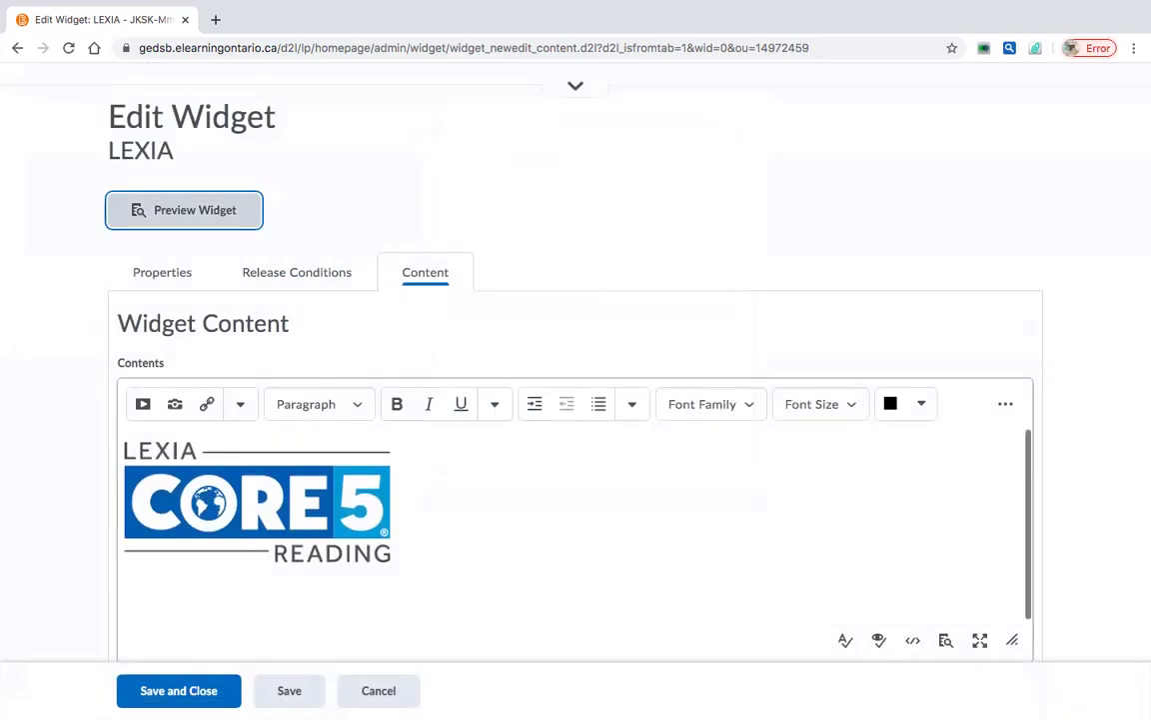
Turn off the title display in the LEXIA widget's style settings and save those settings.
{"action": "scroll", "coordinate": [576, 400], "scroll_direction": "down", "scroll_amount": 5}
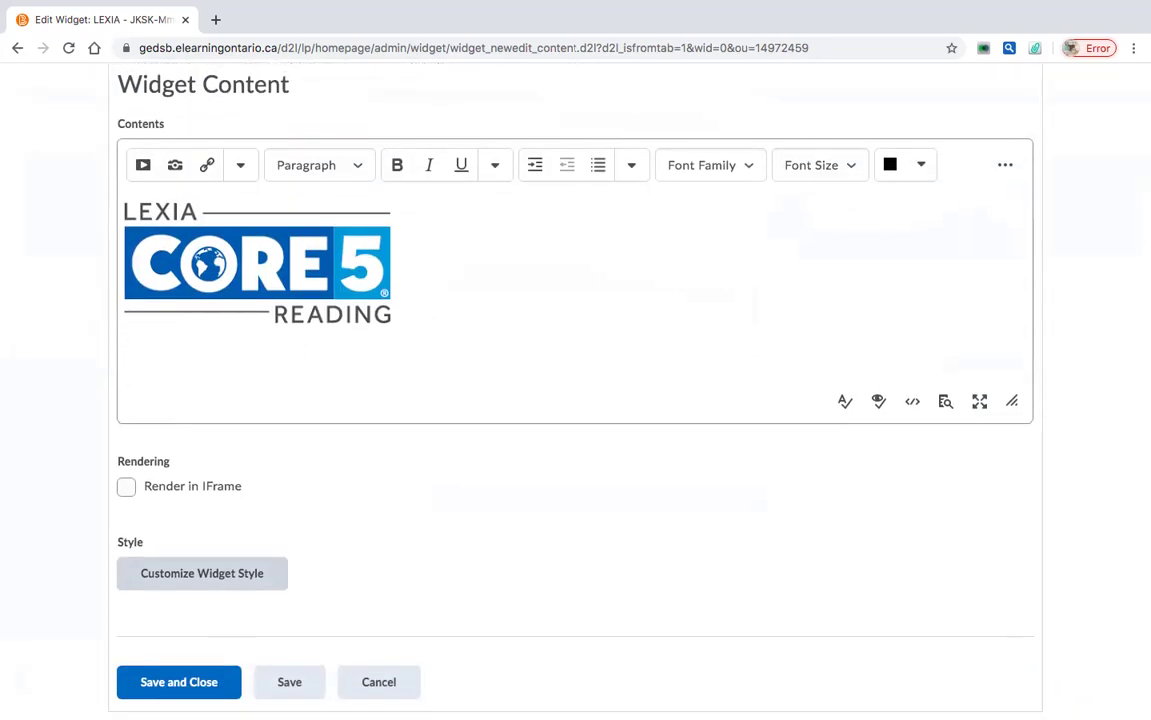
{"action": "left_click", "coordinate": [201, 573]}
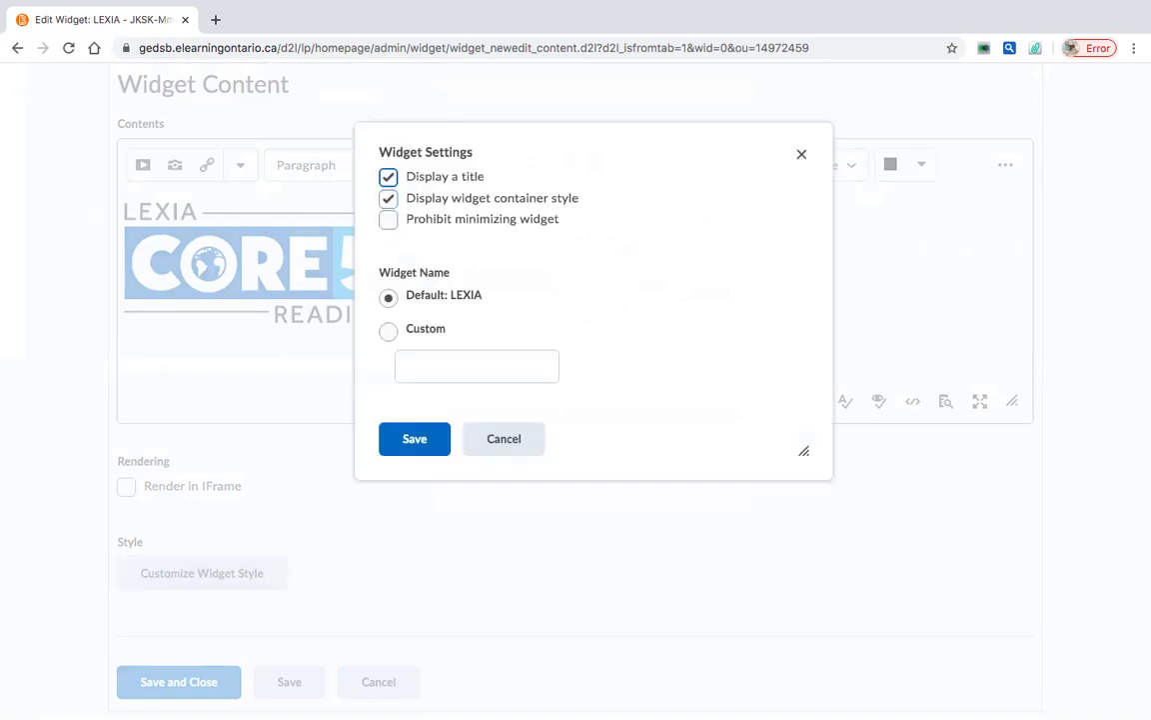
{"action": "key", "text": "space"}
{"action": "key", "text": "Tab"}
{"action": "key", "text": "Tab"}
{"action": "key", "text": "Tab"}
{"action": "key", "text": "Return"}
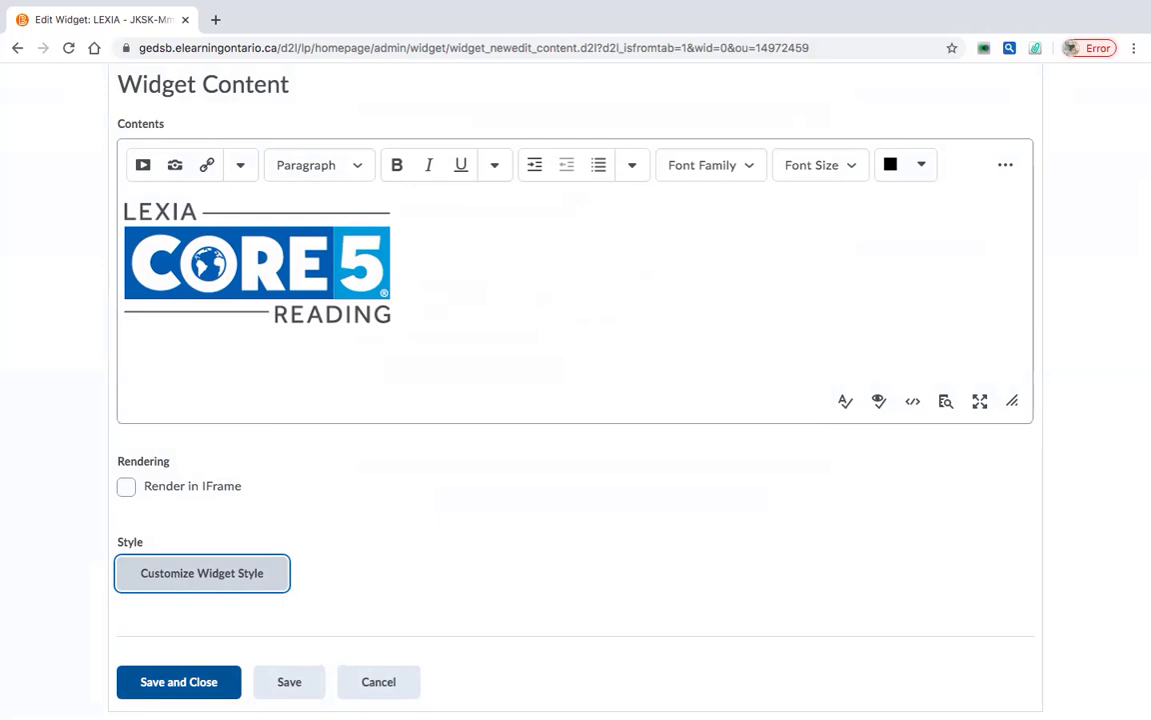
Save and close the LEXIA widget, and check for it in the custom widget list.
{"action": "key", "text": "Tab"}
{"action": "key", "text": "Return"}
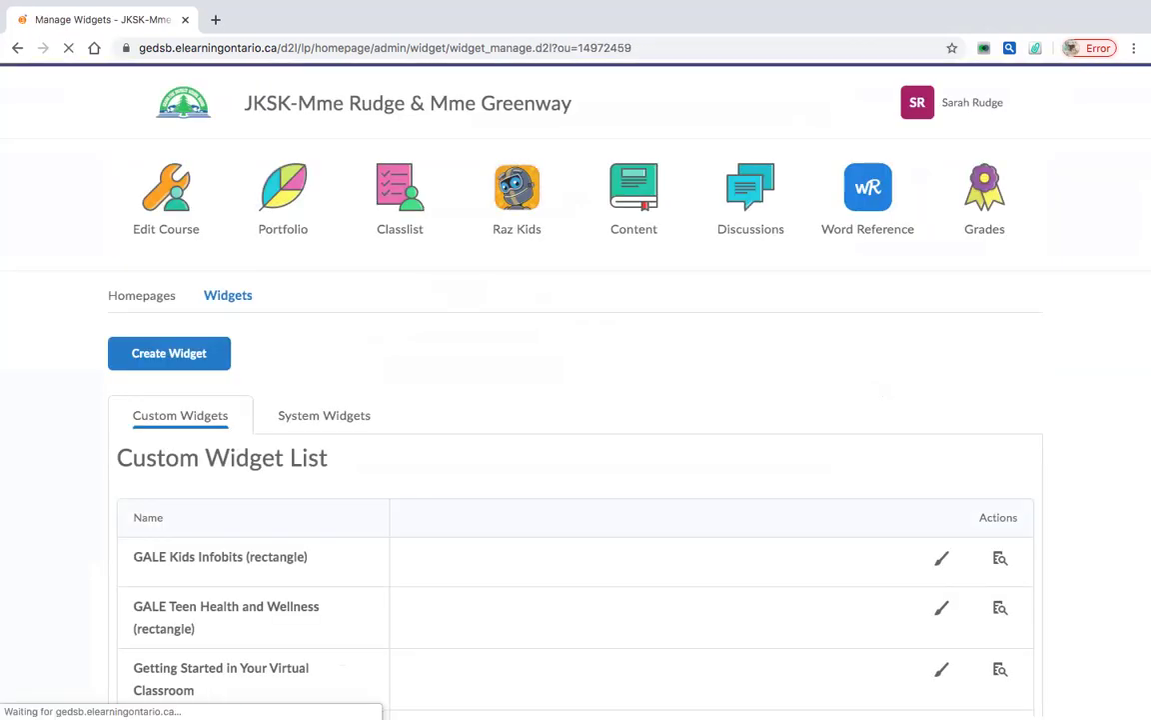
{"action": "scroll", "coordinate": [576, 400], "scroll_direction": "down", "scroll_amount": 4}
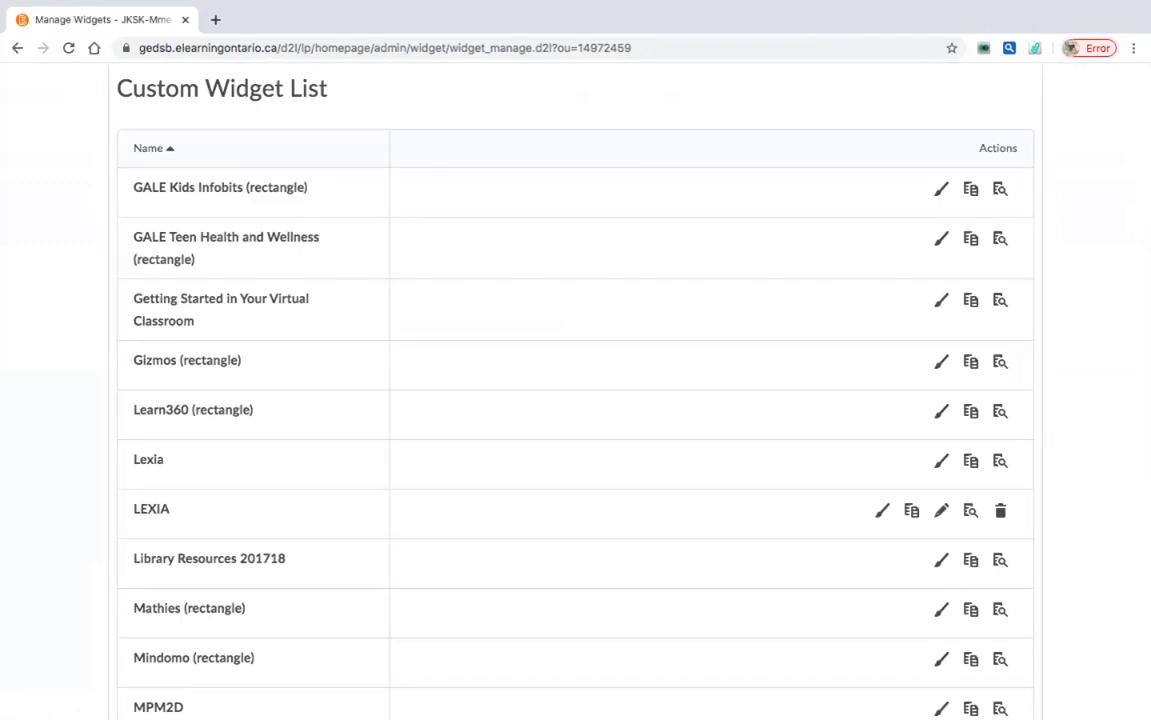
{"action": "scroll", "coordinate": [576, 400], "scroll_direction": "up", "scroll_amount": 4}
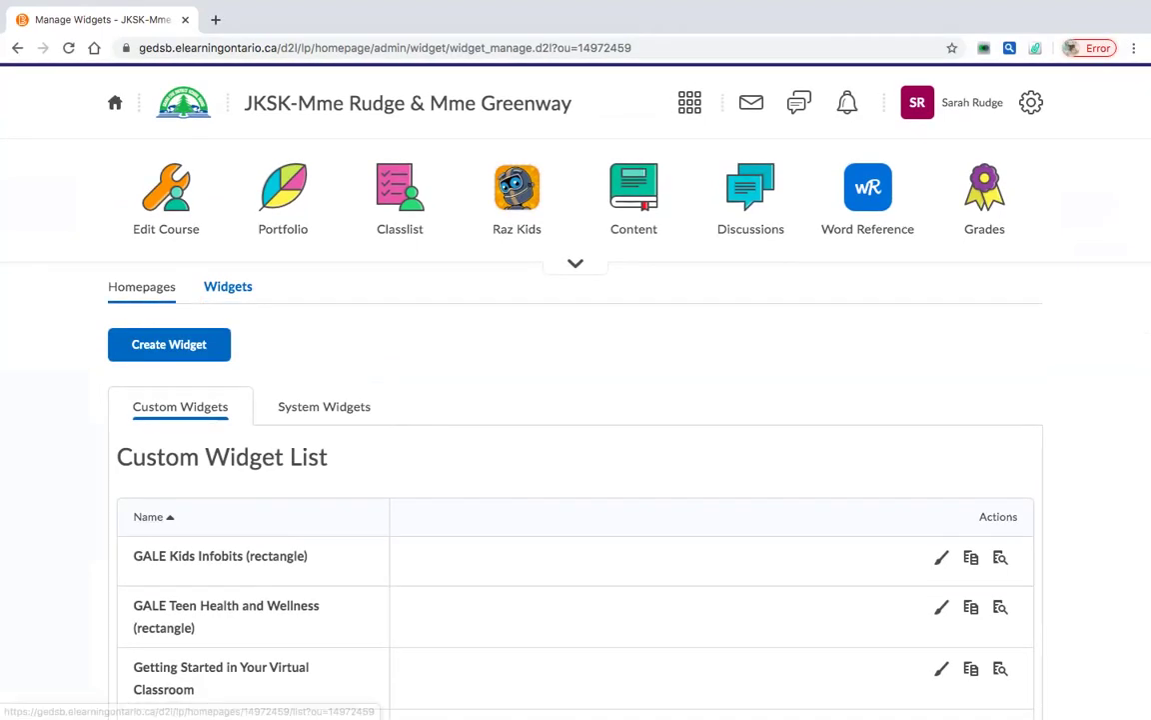
Open the active 1920 Kindergarten/ Primary Homepage - Copy for editing from the course's homepages list.
{"action": "left_click", "coordinate": [141, 286]}
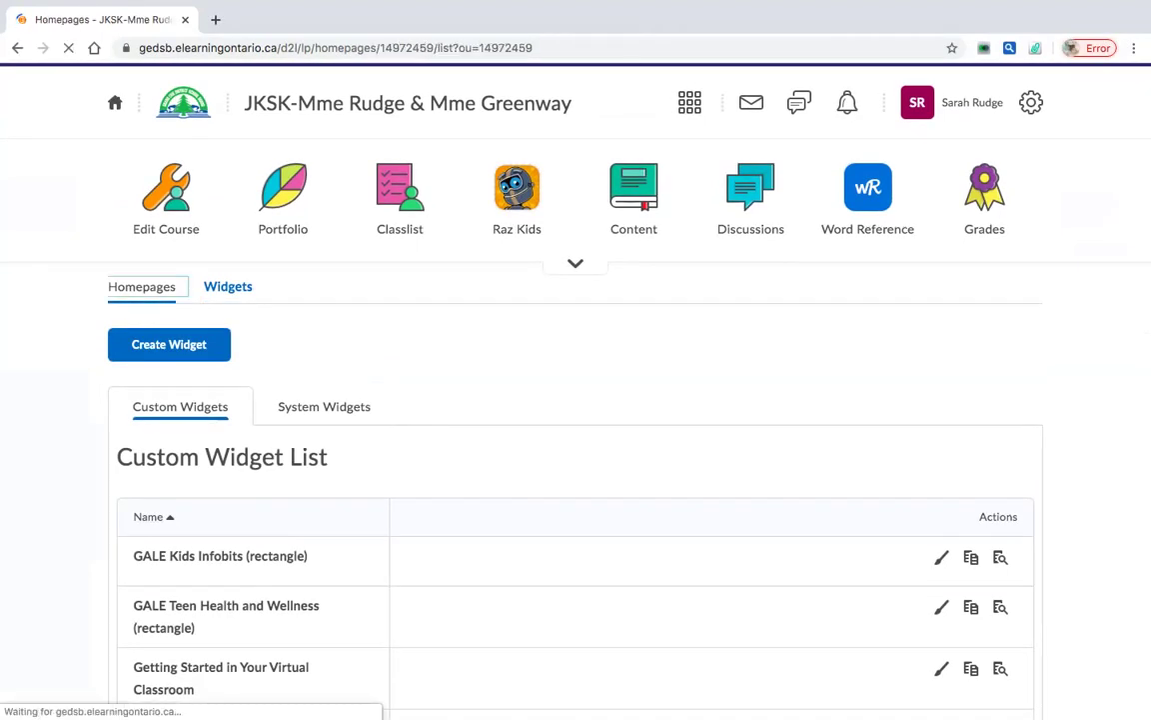
{"action": "scroll", "coordinate": [576, 400], "scroll_direction": "down", "scroll_amount": 5}
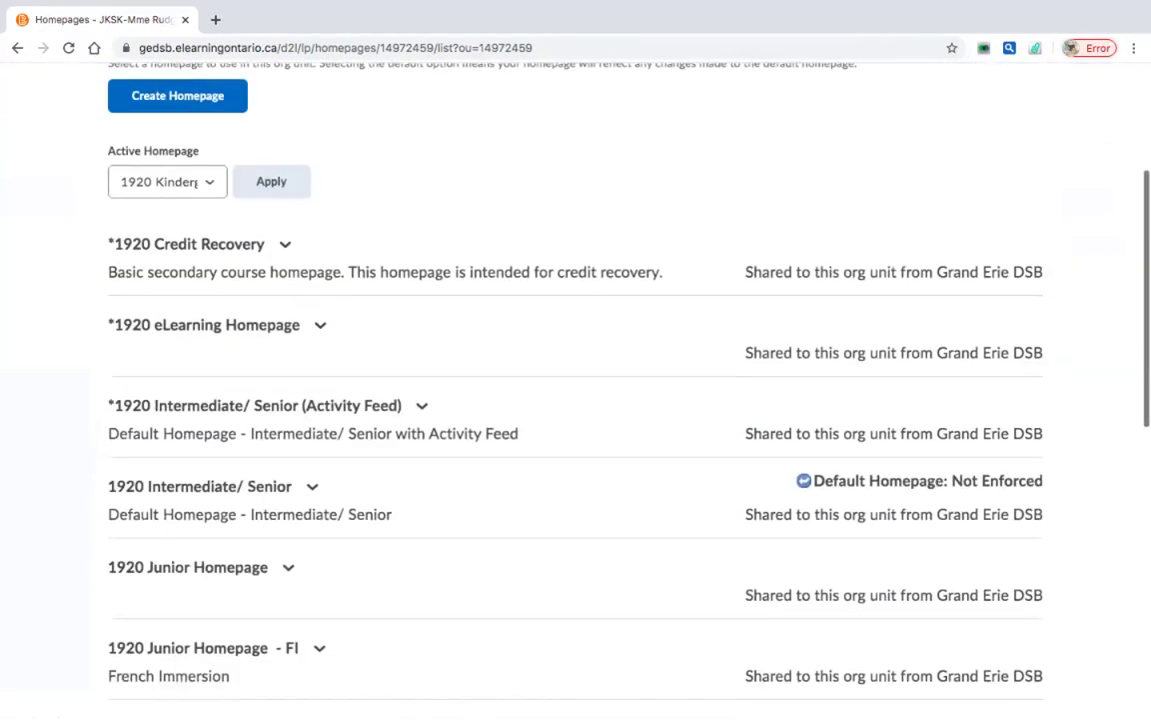
{"action": "scroll", "coordinate": [576, 400], "scroll_direction": "down", "scroll_amount": 3}
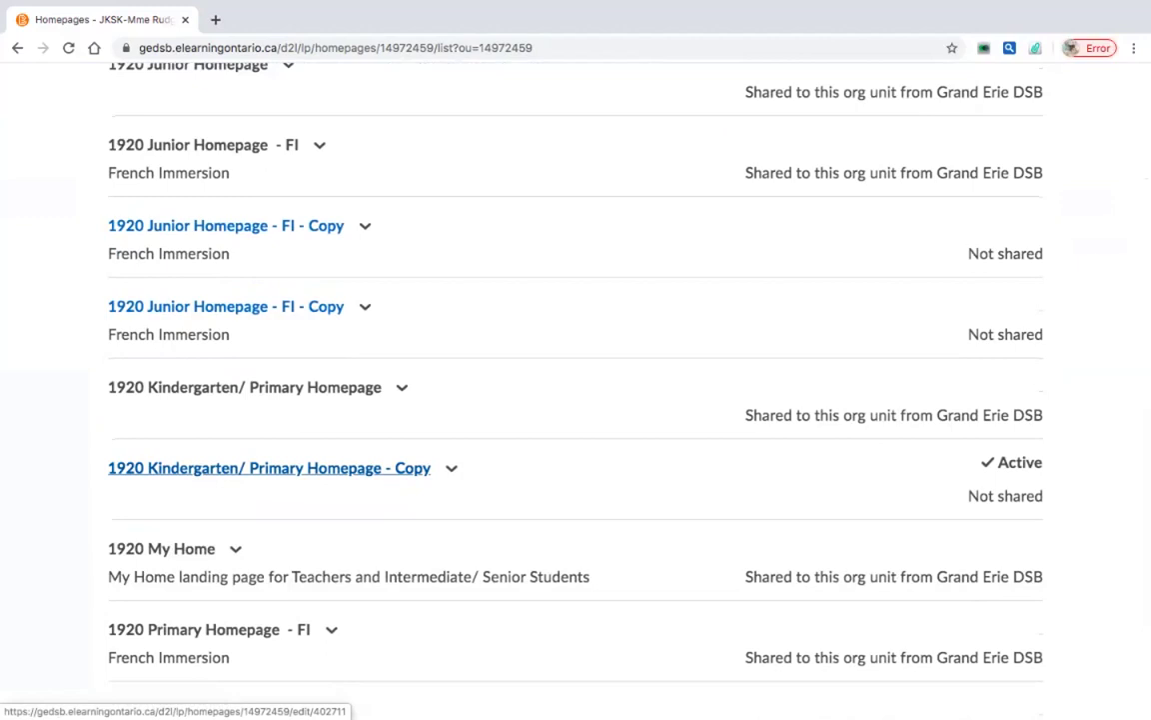
{"action": "left_click", "coordinate": [269, 468]}
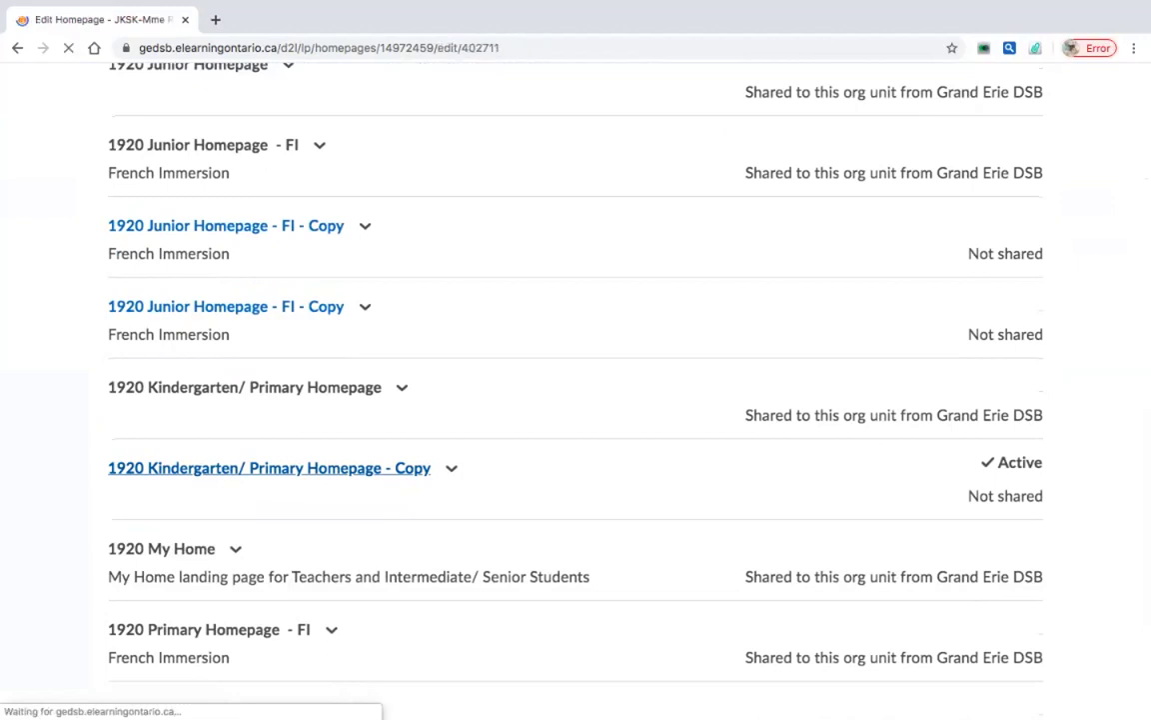
Remove the existing Lexia widget below the Activity Feed from the homepage layout.
{"action": "scroll", "coordinate": [269, 468], "scroll_direction": "down", "scroll_amount": 5}
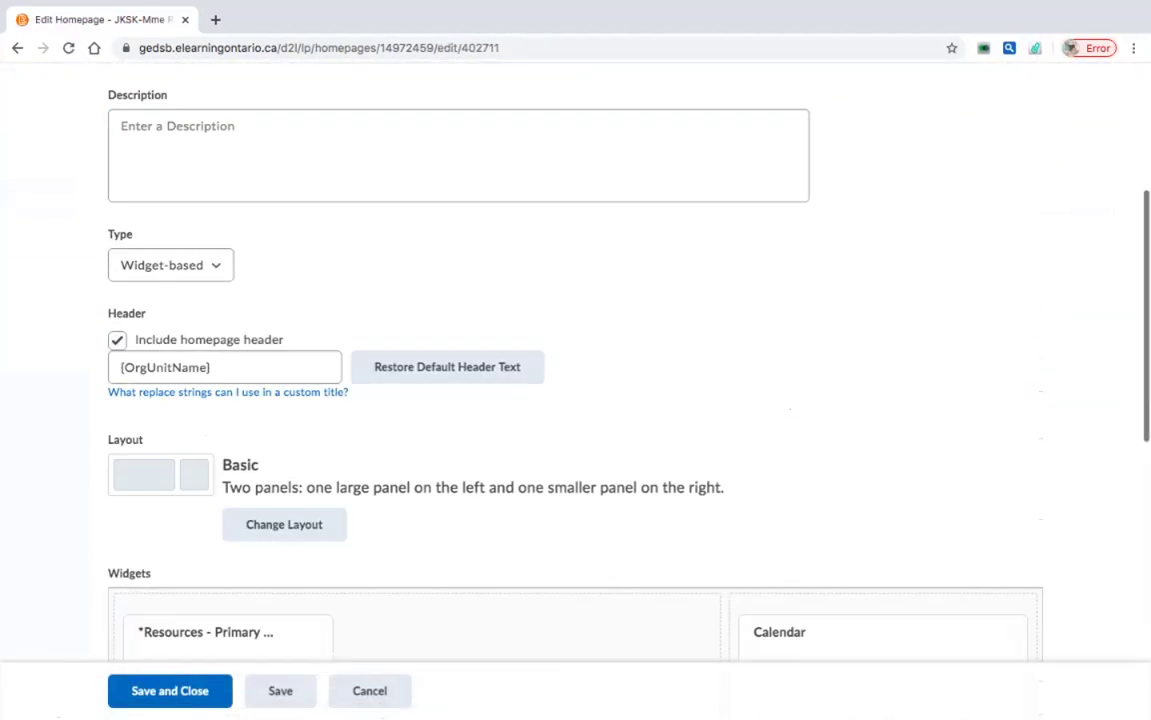
{"action": "scroll", "coordinate": [300, 420], "scroll_direction": "down", "scroll_amount": 3}
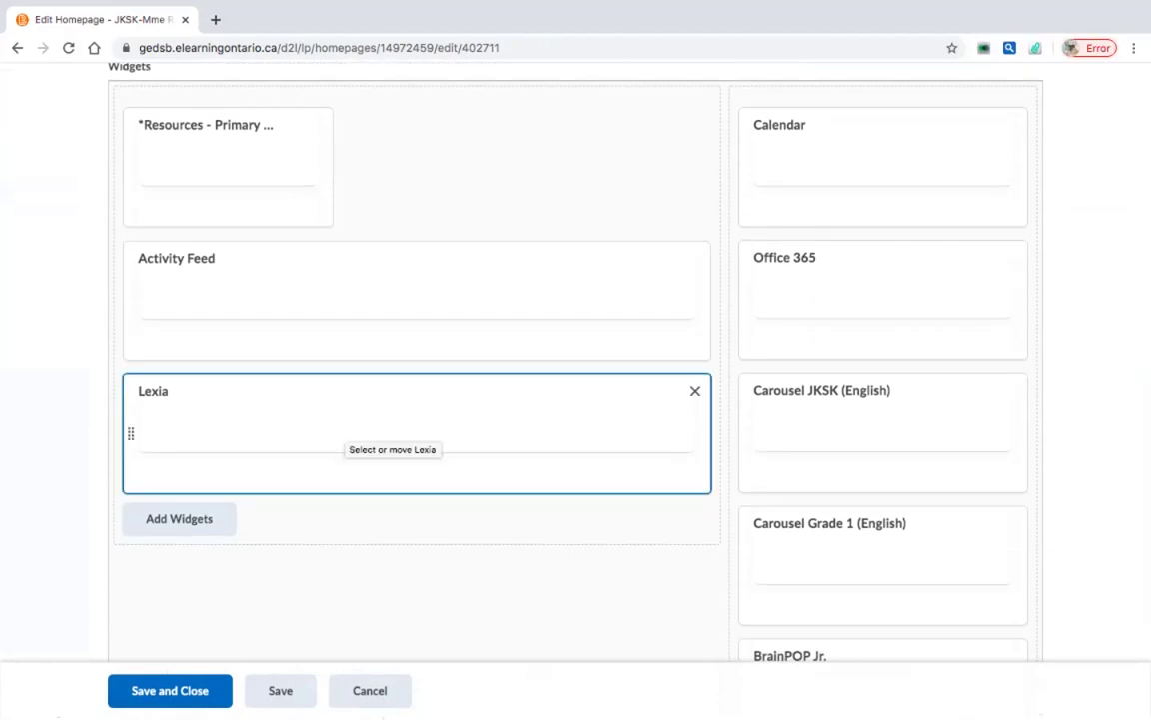
{"action": "left_click", "coordinate": [694, 391]}
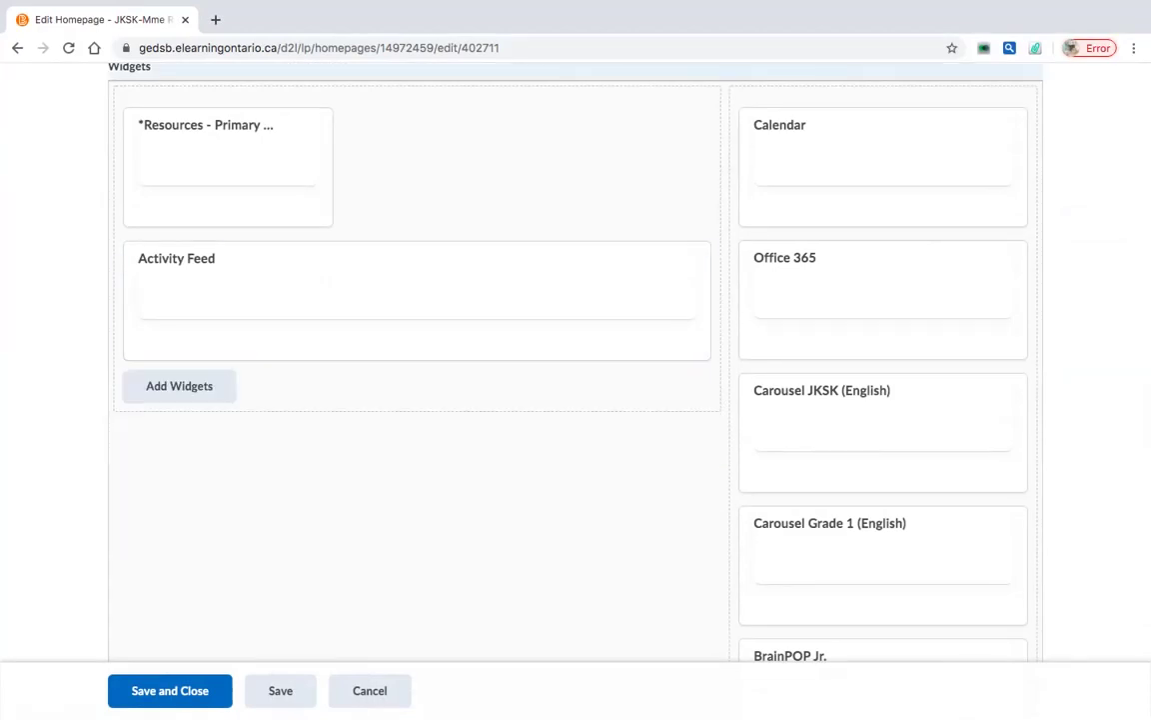
Search the available widgets for lexia and add the custom LEXIA widget to the homepage's large panel.
{"action": "left_click", "coordinate": [179, 385]}
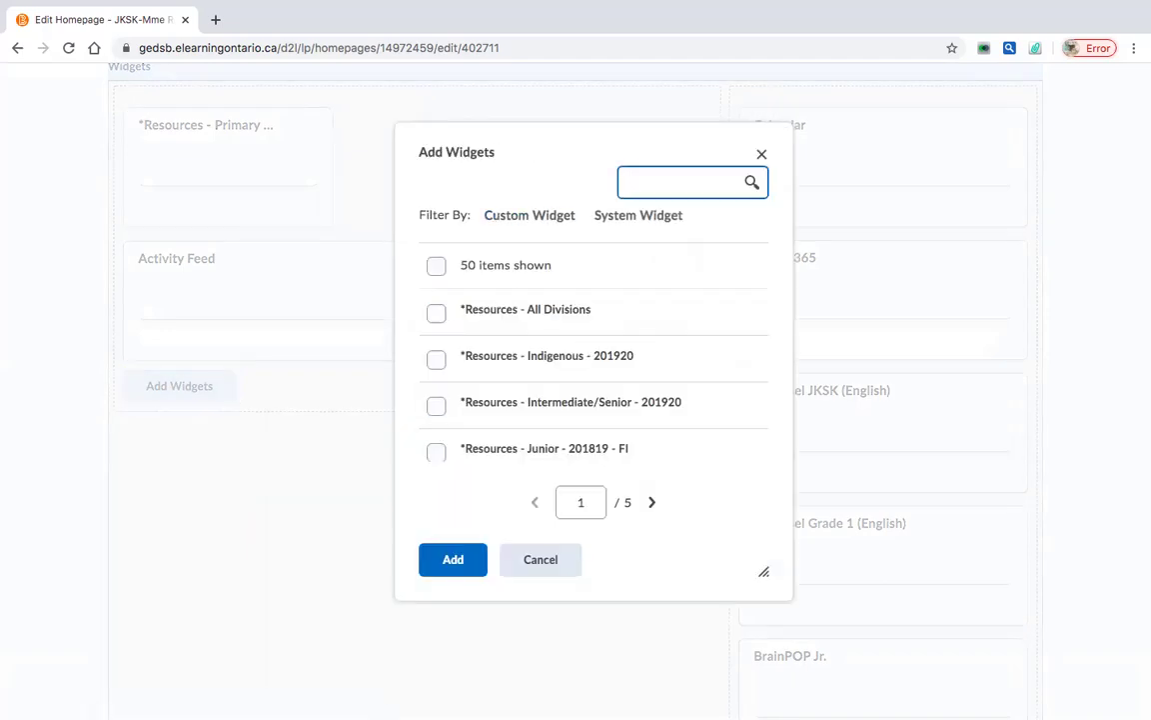
{"action": "type", "text": "xia"}
{"action": "key", "text": "Return"}
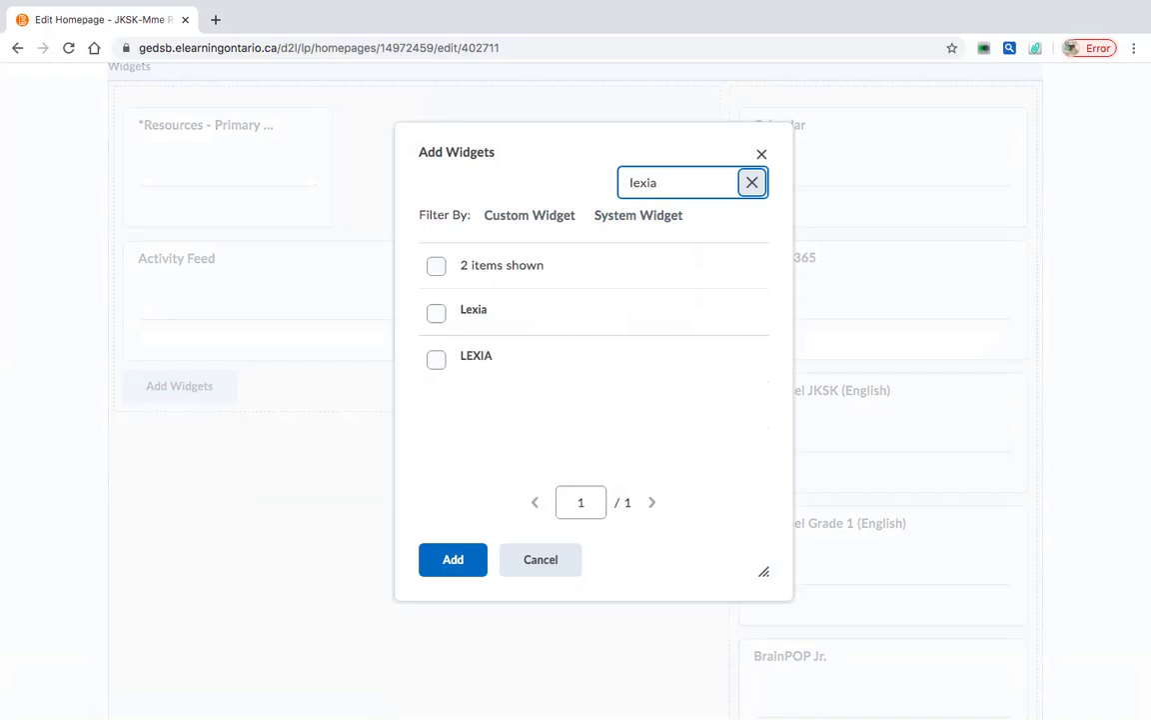
{"action": "left_click", "coordinate": [437, 360]}
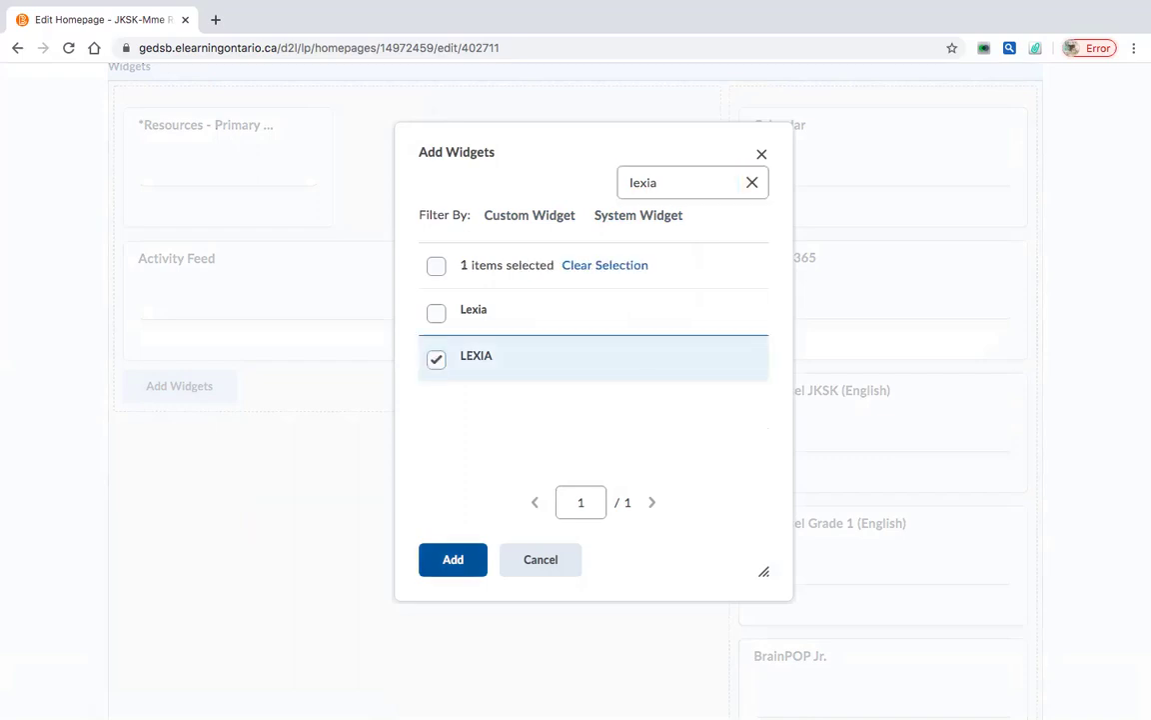
{"action": "left_click", "coordinate": [452, 559]}
Move the LEXIA widget above the Activity Feed, and save and close the homepage.
{"action": "key", "text": "shift+Tab"}
{"action": "key", "text": "shift+Tab"}
{"action": "key", "text": "shift+Tab"}
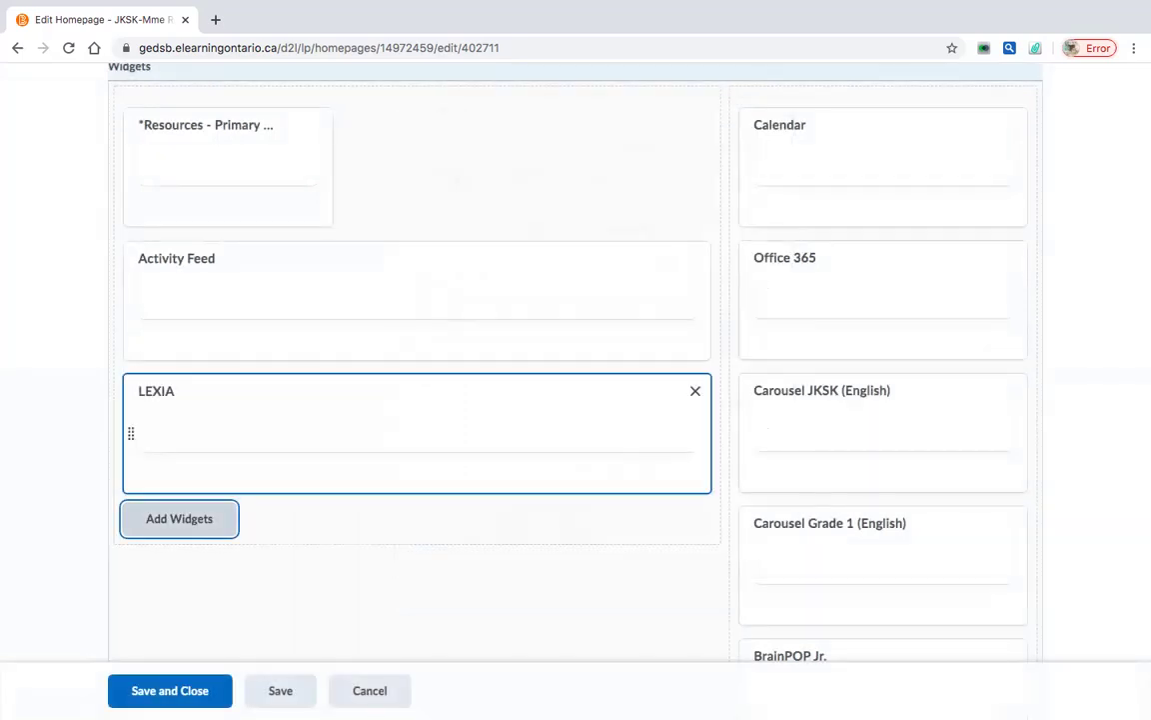
{"action": "key", "text": "Tab"}
{"action": "key", "text": "Tab"}
{"action": "key", "text": "shift+Tab"}
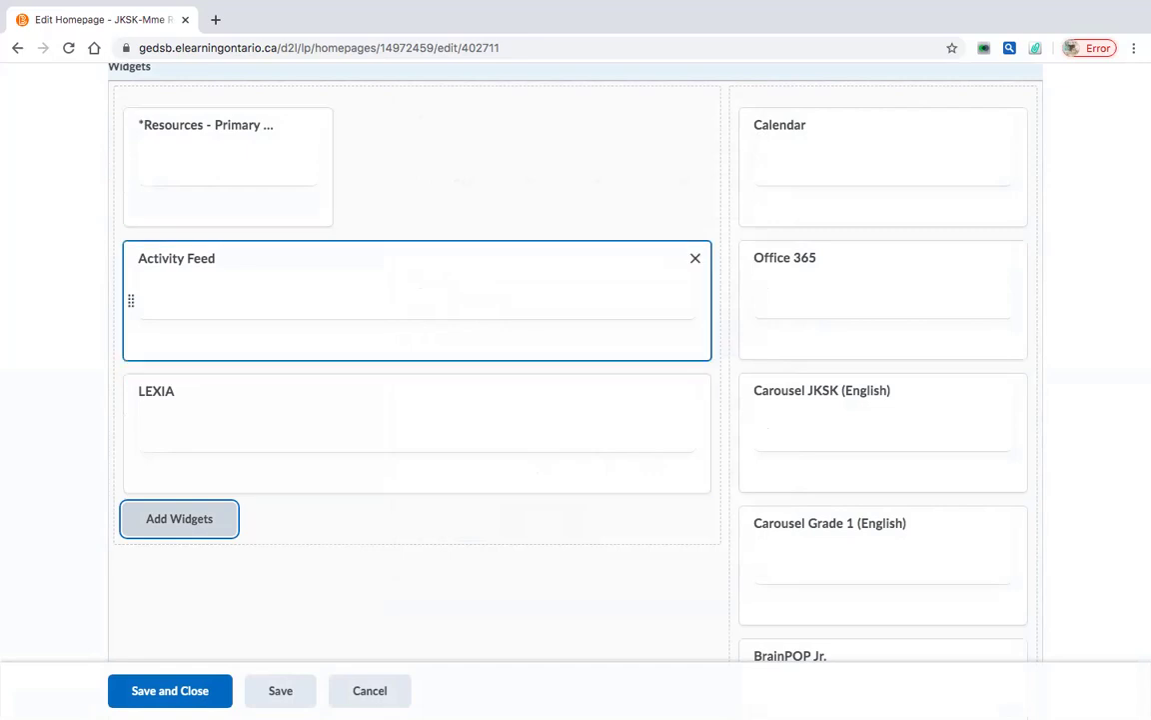
{"action": "key", "text": "Tab"}
{"action": "key", "text": "space"}
{"action": "key", "text": "Up"}
{"action": "key", "text": "space"}
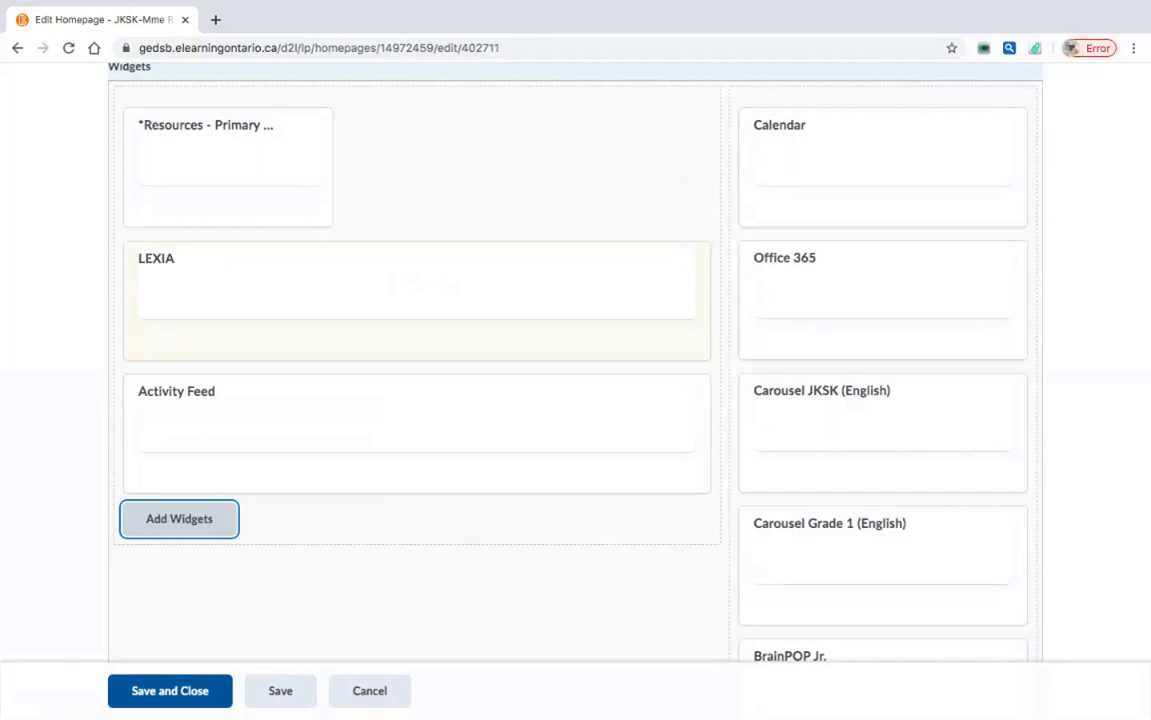
{"action": "key", "text": "Tab"}
{"action": "key", "text": "Return"}
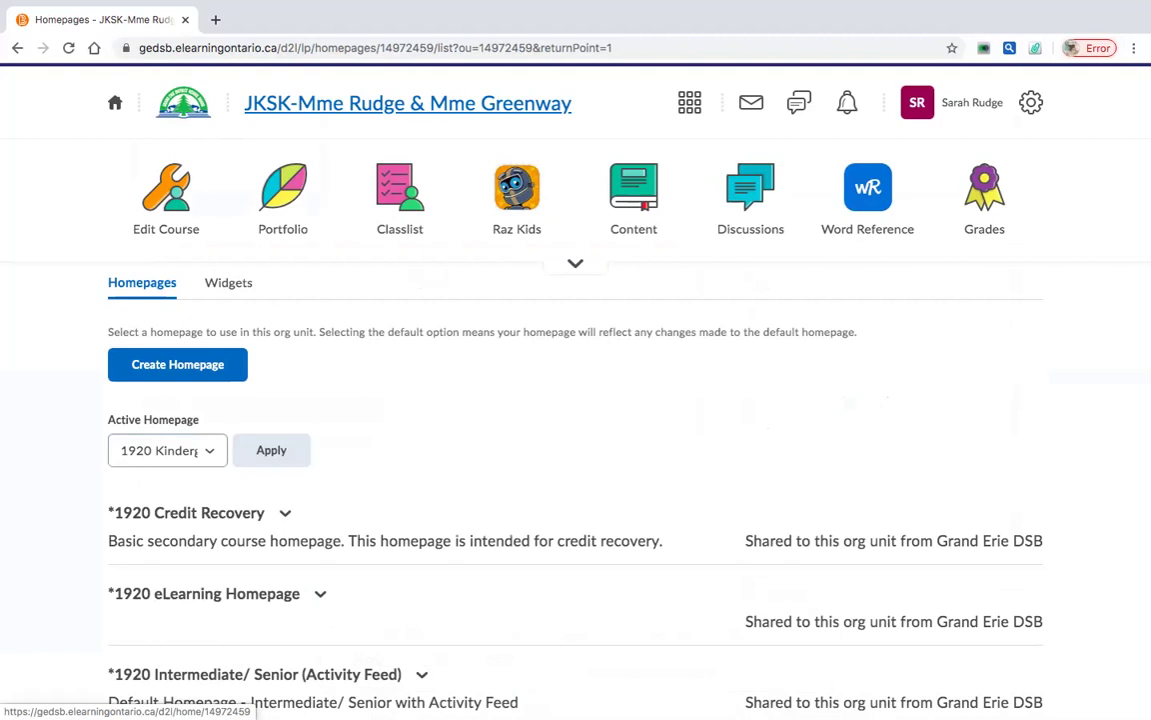
View the LEXIA widget on the class homepage and follow its image link to test the Lexia Core5 login page.
{"action": "left_click", "coordinate": [449, 104]}
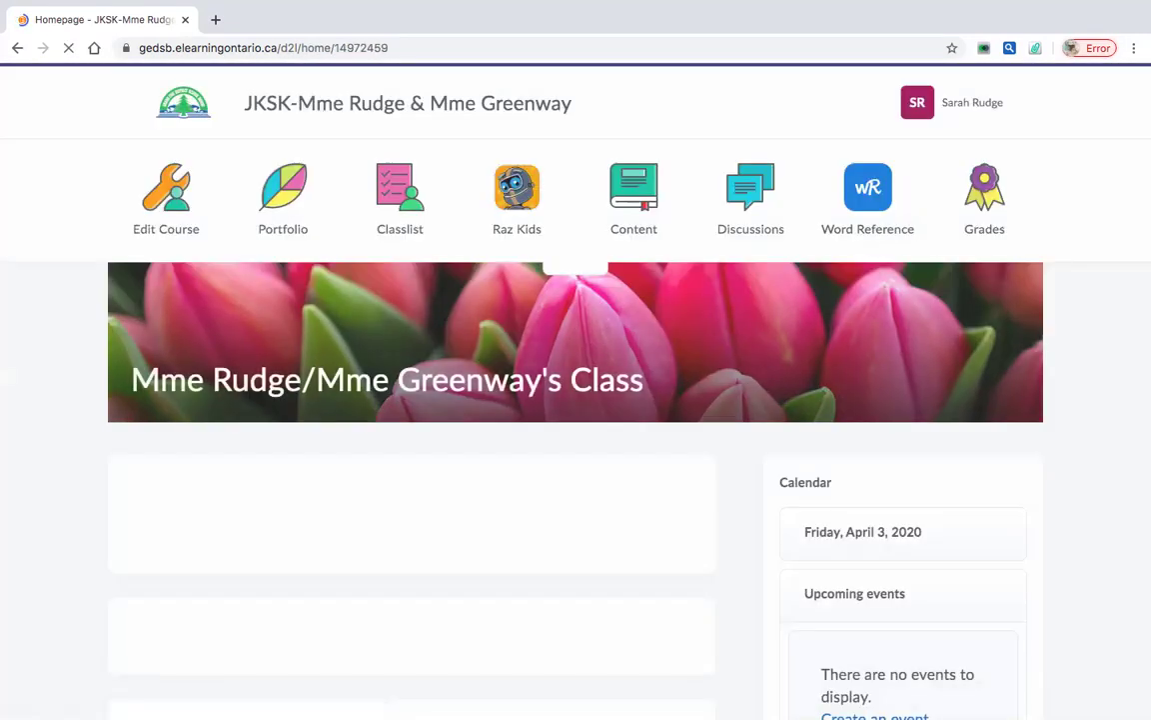
{"action": "scroll", "coordinate": [530, 329], "scroll_direction": "down", "scroll_amount": 2}
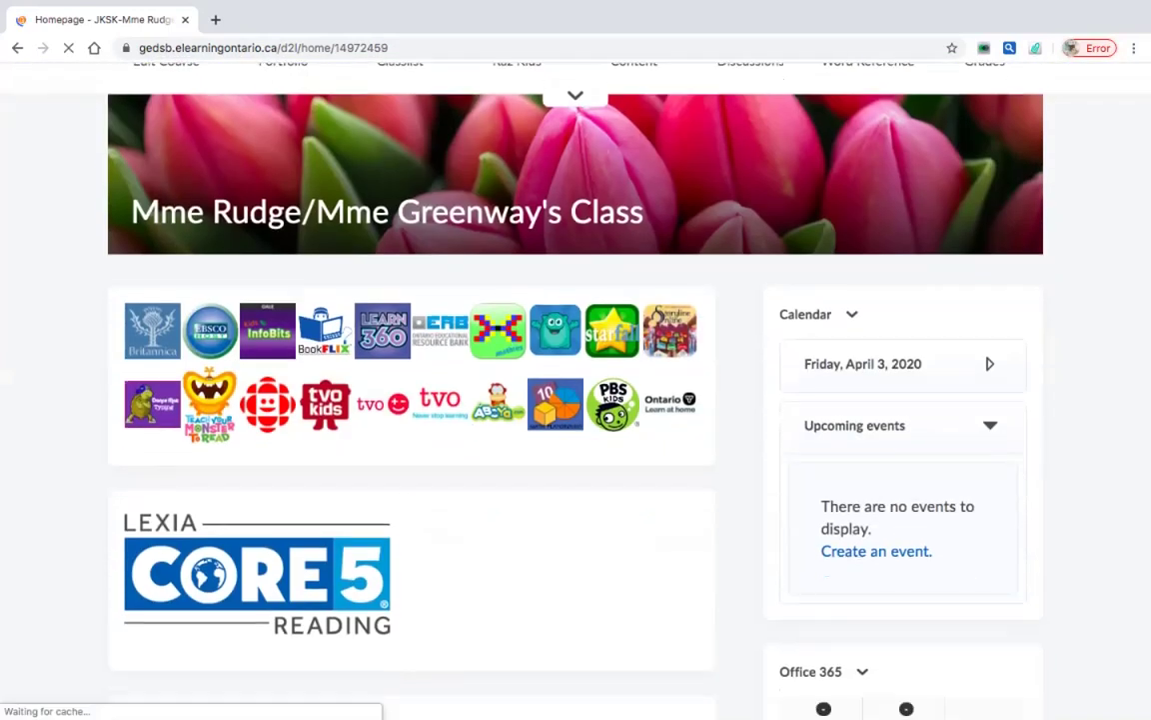
{"action": "scroll", "coordinate": [400, 400], "scroll_direction": "down", "scroll_amount": 1}
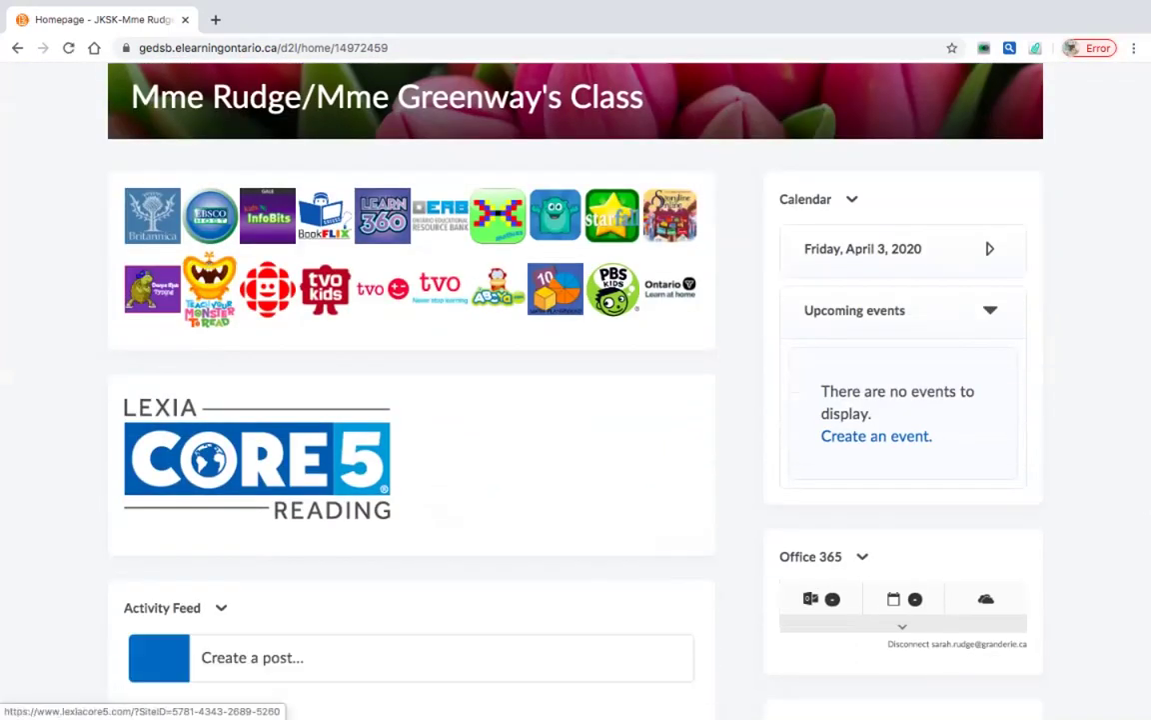
{"action": "left_click", "coordinate": [257, 460]}
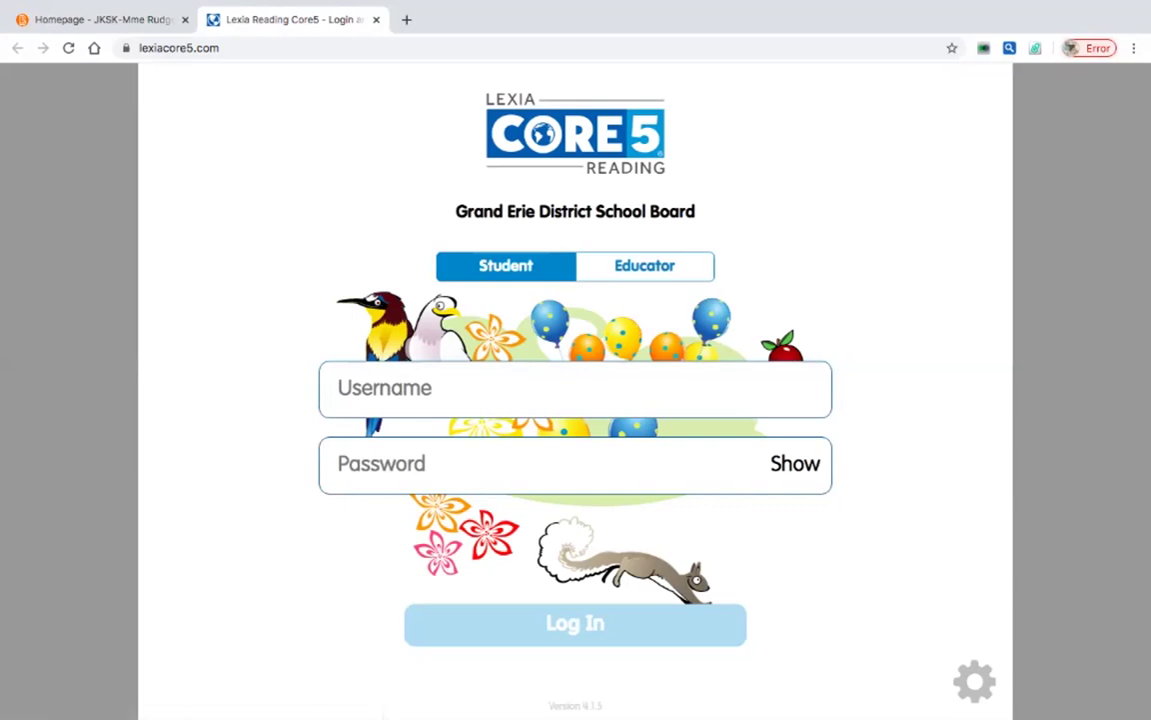
{"action": "key", "text": "ctrl+super+f"}
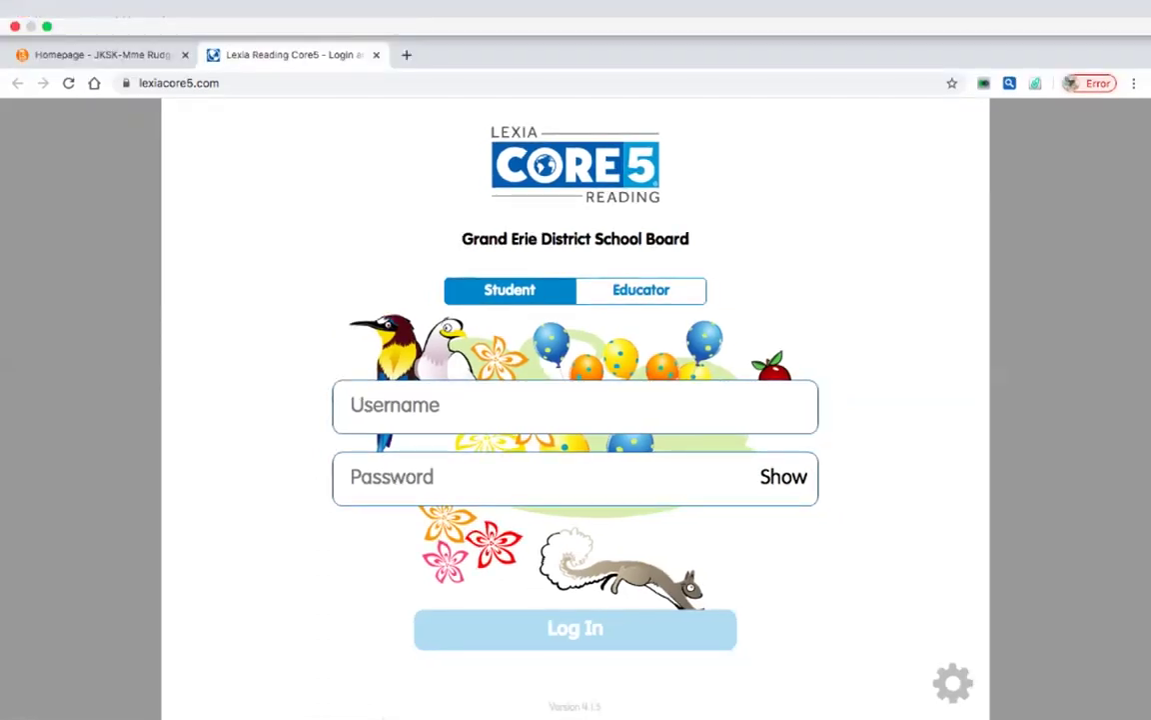